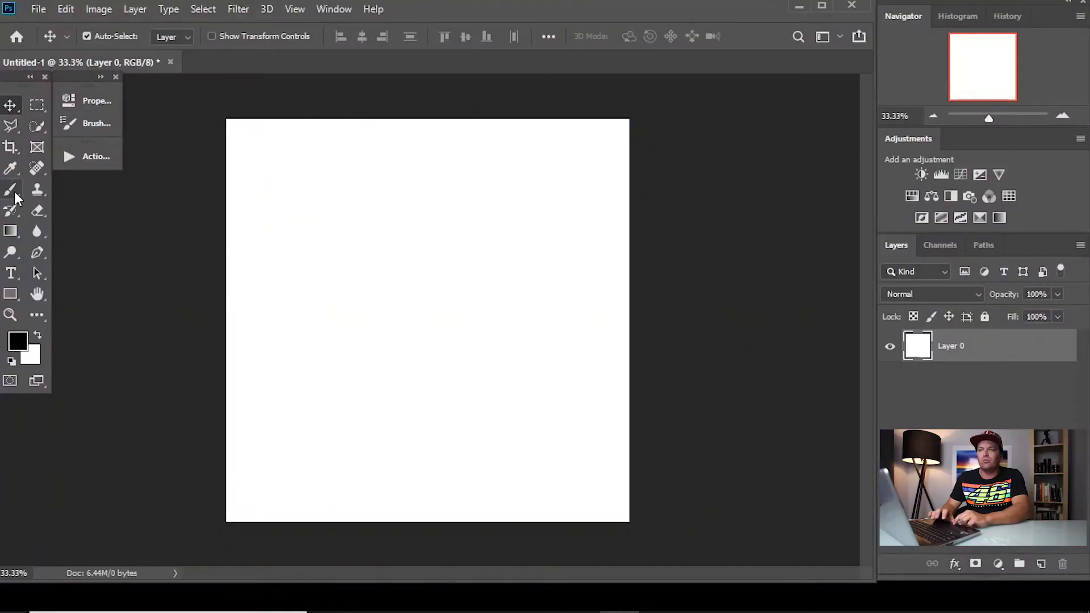
Step: Activate the Brush tool and set the Hard Round brush size to 6 px
{"action": "left_click", "coordinate": [15, 192]}
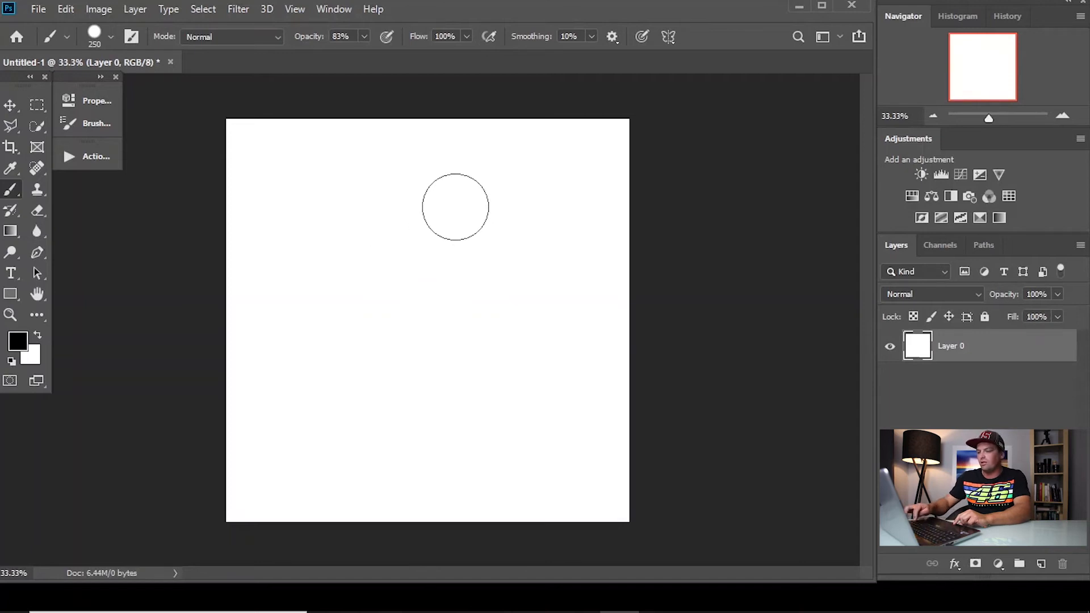
{"action": "key", "text": "bracketleft"}
{"action": "key", "text": "bracketleft"}
{"action": "key", "text": "bracketleft"}
{"action": "key", "text": "bracketleft"}
{"action": "key", "text": "bracketleft"}
{"action": "key", "text": "bracketleft"}
{"action": "key", "text": "bracketleft"}
{"action": "key", "text": "bracketleft"}
{"action": "key", "text": "bracketleft"}
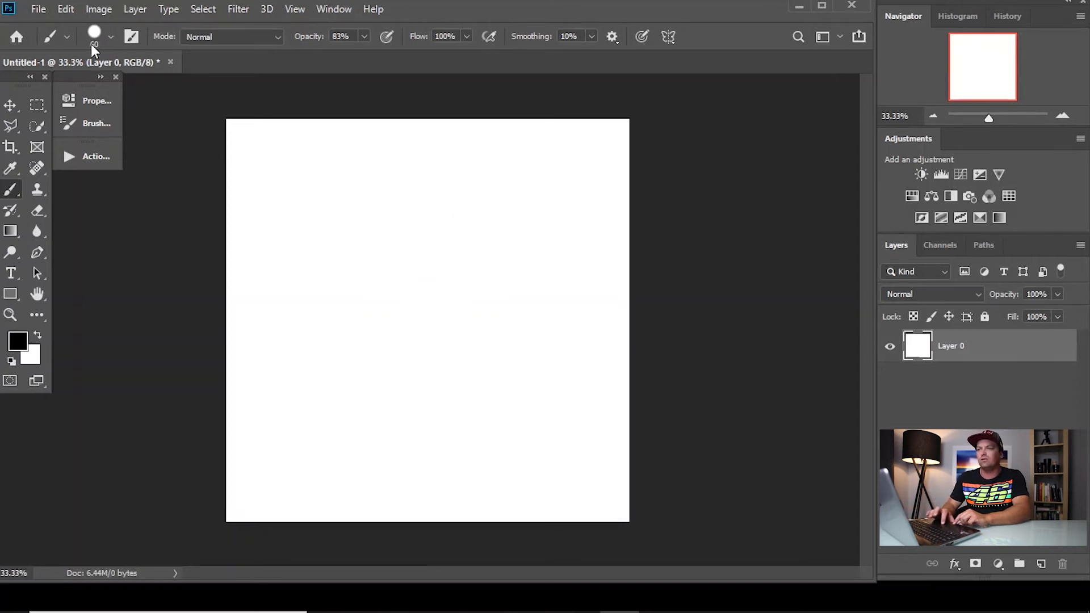
{"action": "left_click", "coordinate": [114, 32]}
{"action": "left_click", "coordinate": [114, 31]}
{"action": "left_click", "coordinate": [110, 38]}
{"action": "double_click", "coordinate": [158, 68]}
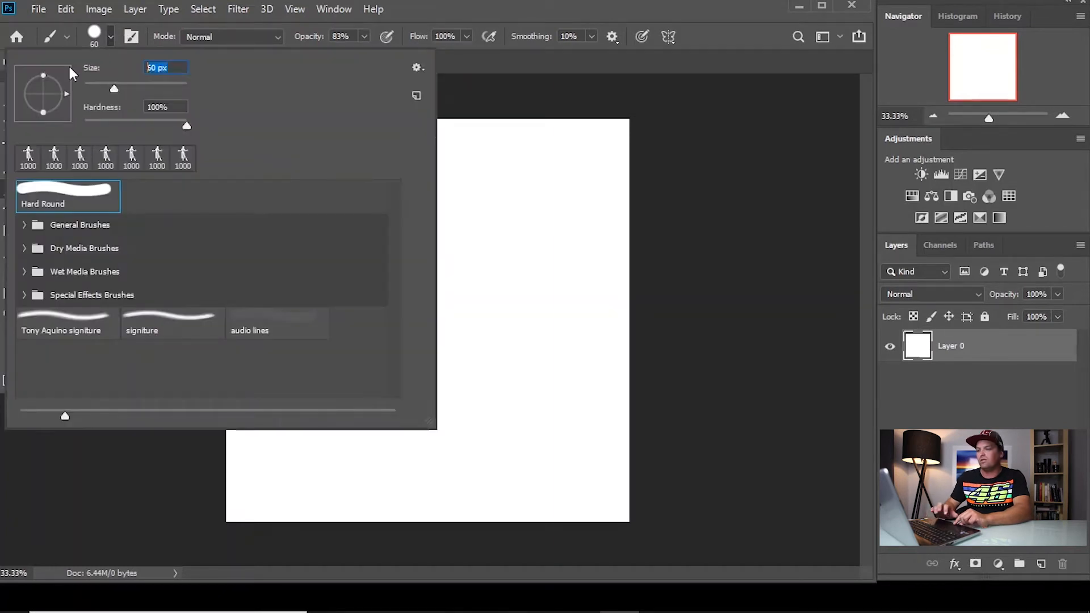
{"action": "type", "text": "6"}
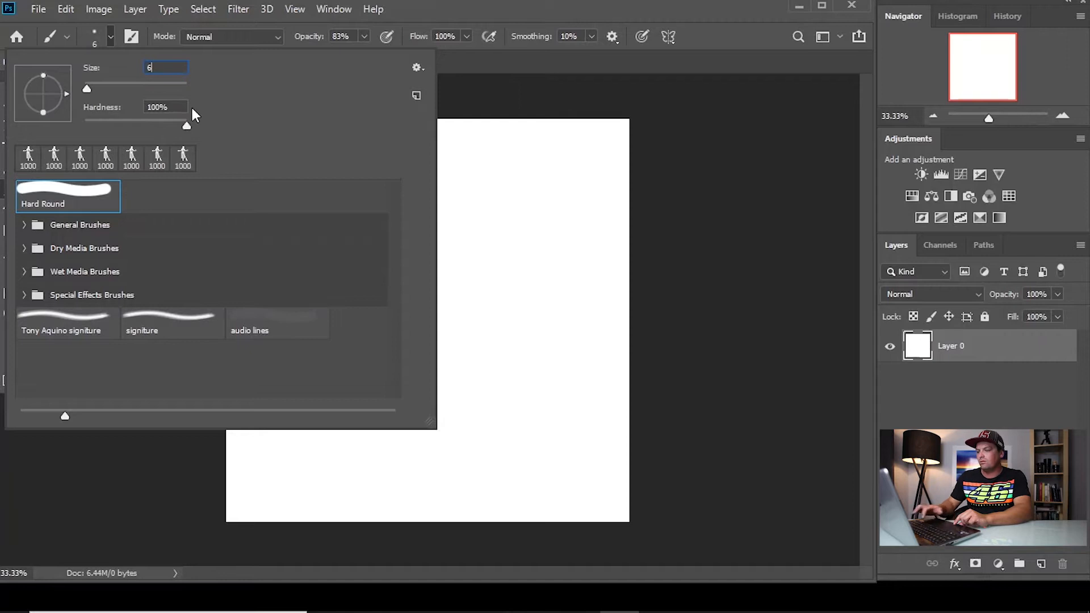
{"action": "key", "text": "Return"}
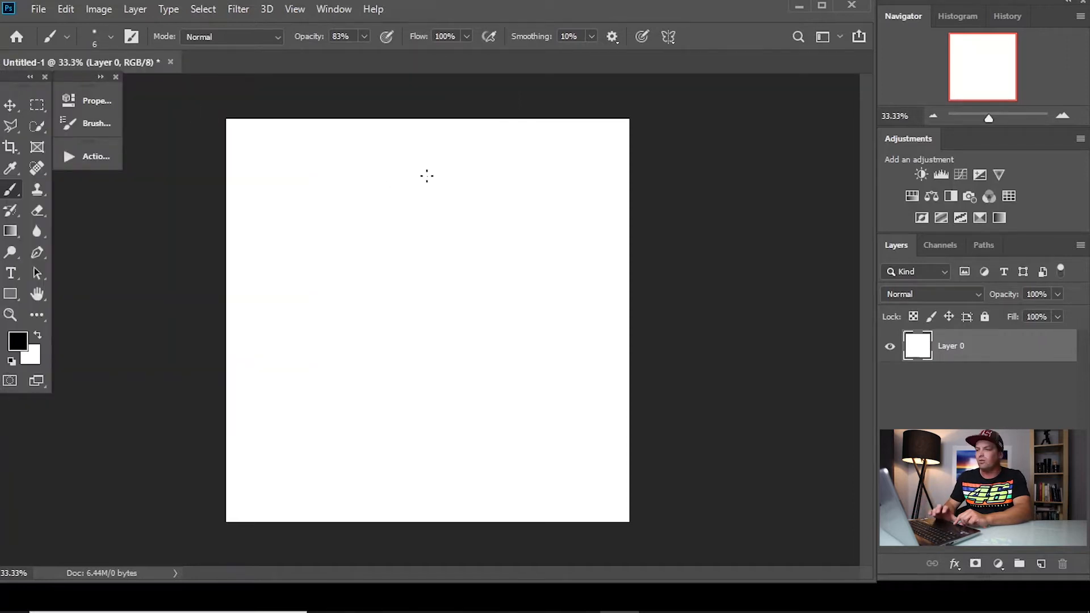
Step: Set the brush opacity to 100% and paint a straight black vertical line near the middle of the canvas
{"action": "key", "text": "0"}
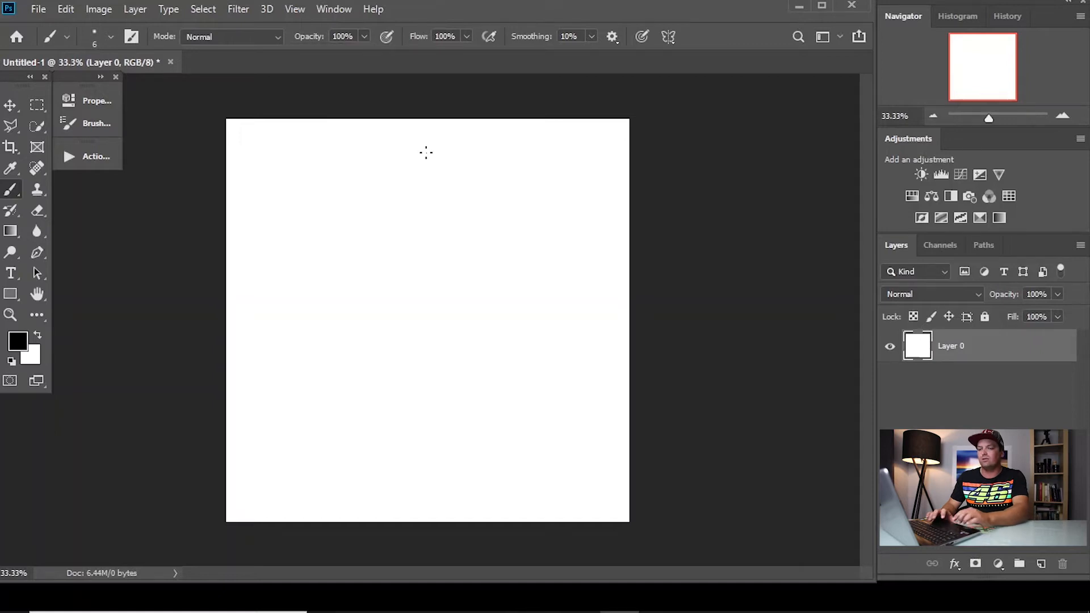
{"action": "left_click", "coordinate": [426, 157]}
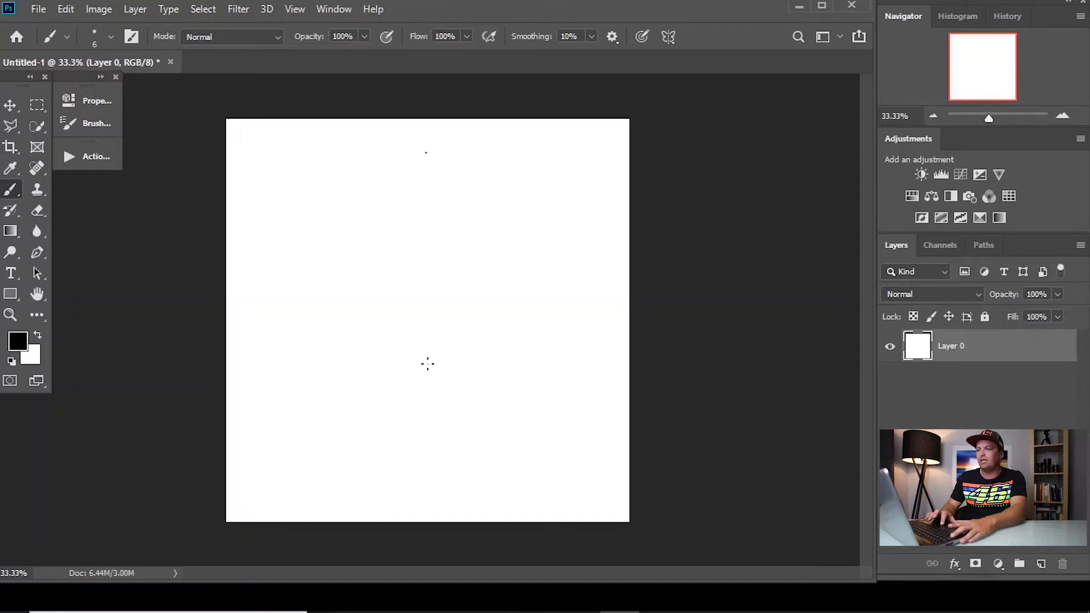
{"action": "left_click", "coordinate": [428, 435], "text": "shift"}
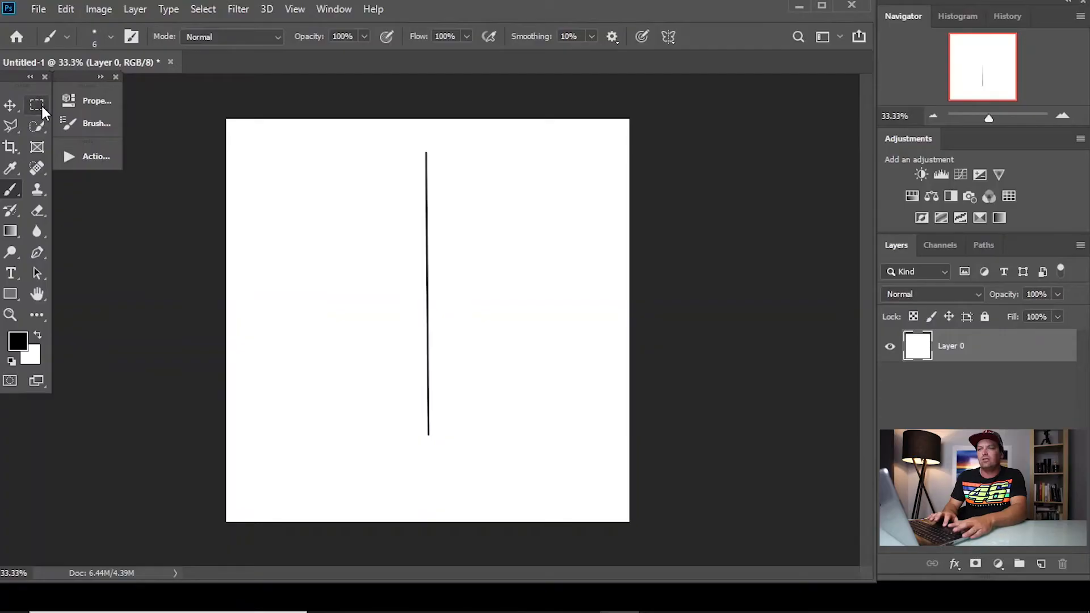
Step: Hide the white of Layer 0 by lowering the This Layer highlight limit in Blend If to 252
{"action": "left_click", "coordinate": [38, 105]}
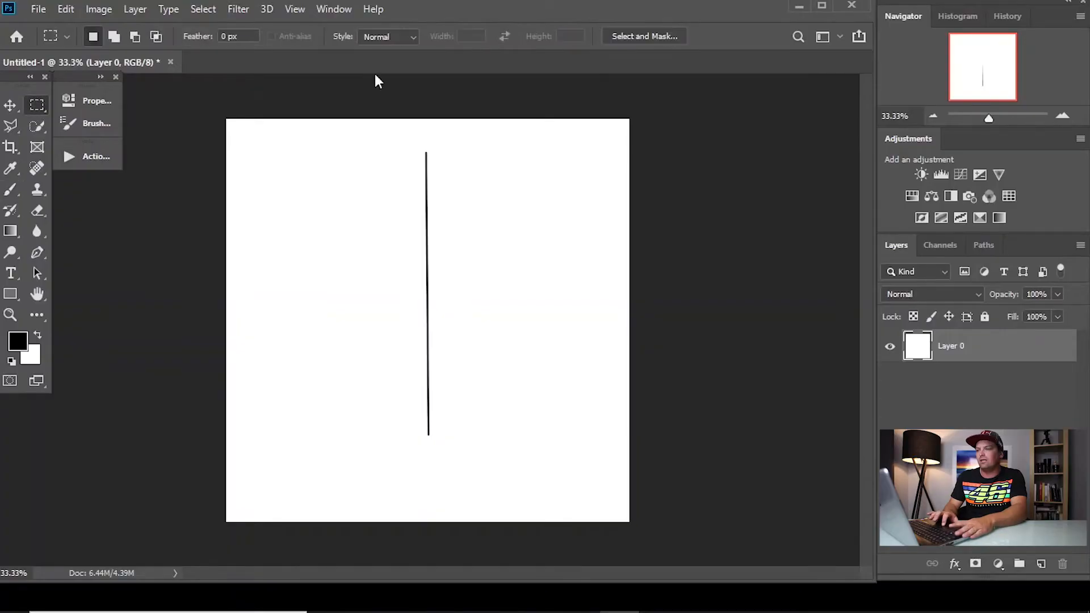
{"action": "left_click_drag", "start_coordinate": [421, 147], "coordinate": [438, 443]}
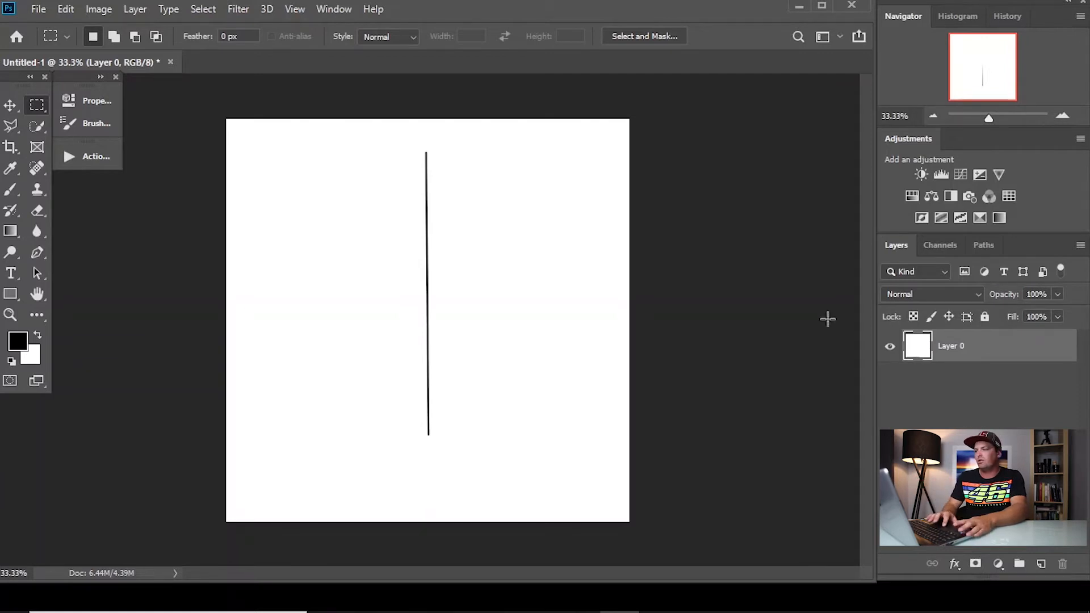
{"action": "key", "text": "h"}
{"action": "double_click", "coordinate": [981, 349]}
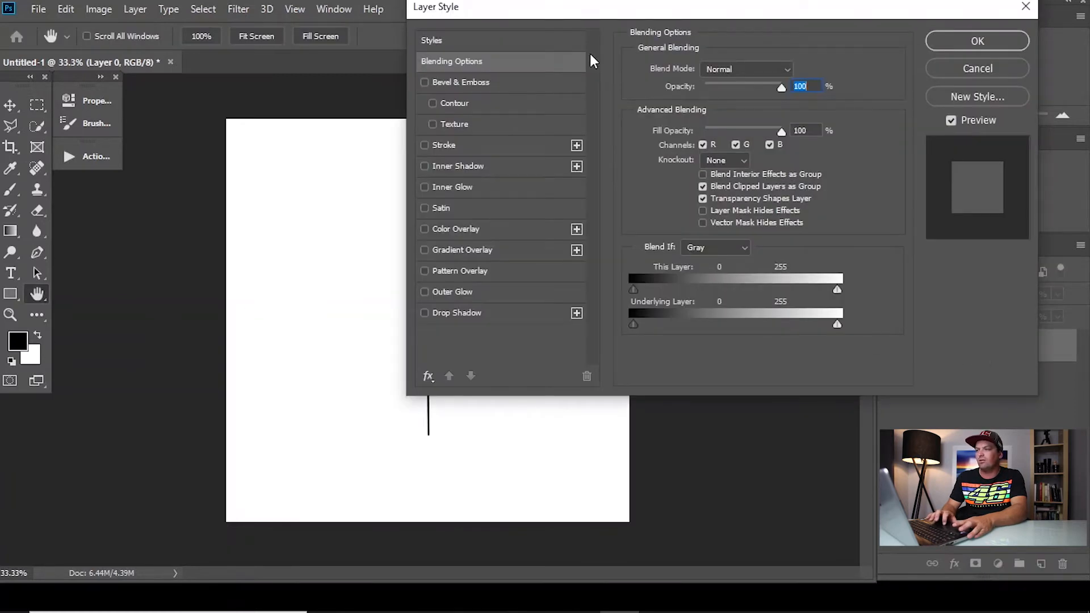
{"action": "left_click_drag", "start_coordinate": [499, 5], "coordinate": [612, 6]}
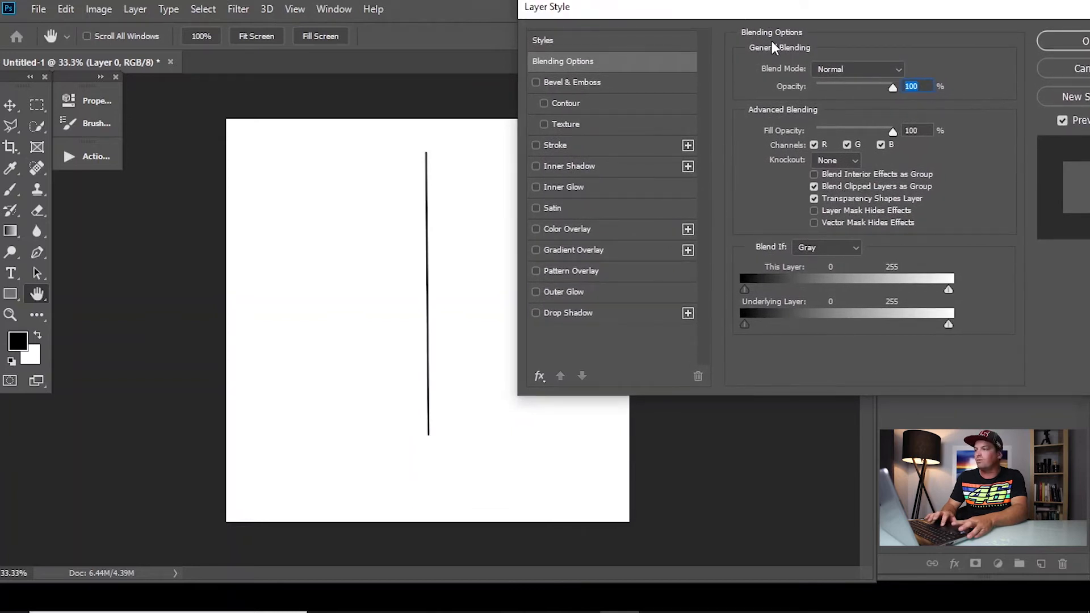
{"action": "left_click_drag", "start_coordinate": [726, 6], "coordinate": [737, 5]}
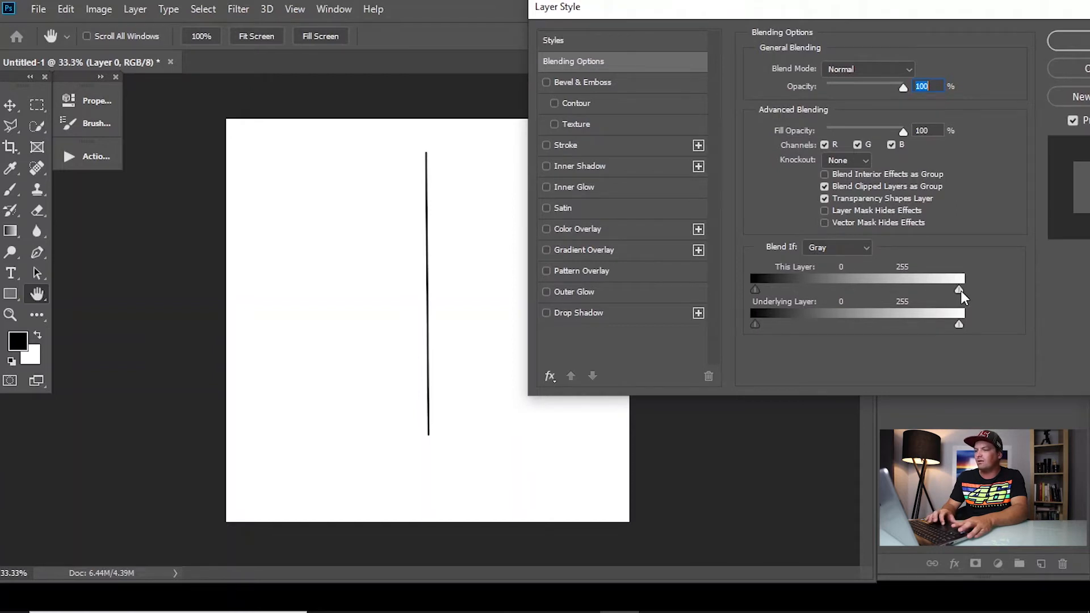
{"action": "left_click_drag", "start_coordinate": [959, 291], "coordinate": [958, 290]}
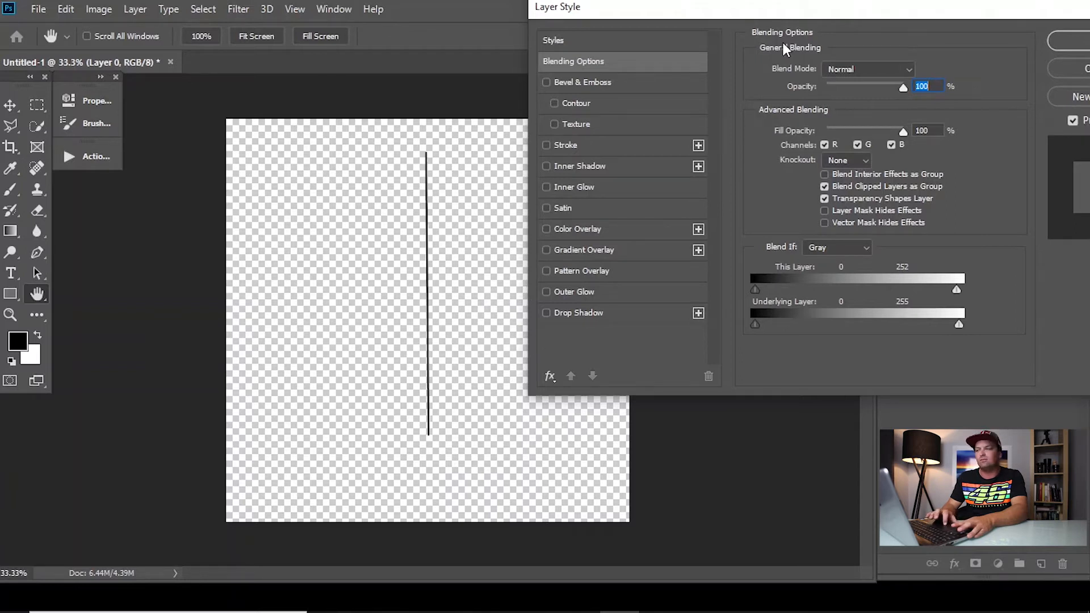
{"action": "left_click_drag", "start_coordinate": [801, 12], "coordinate": [733, 12]}
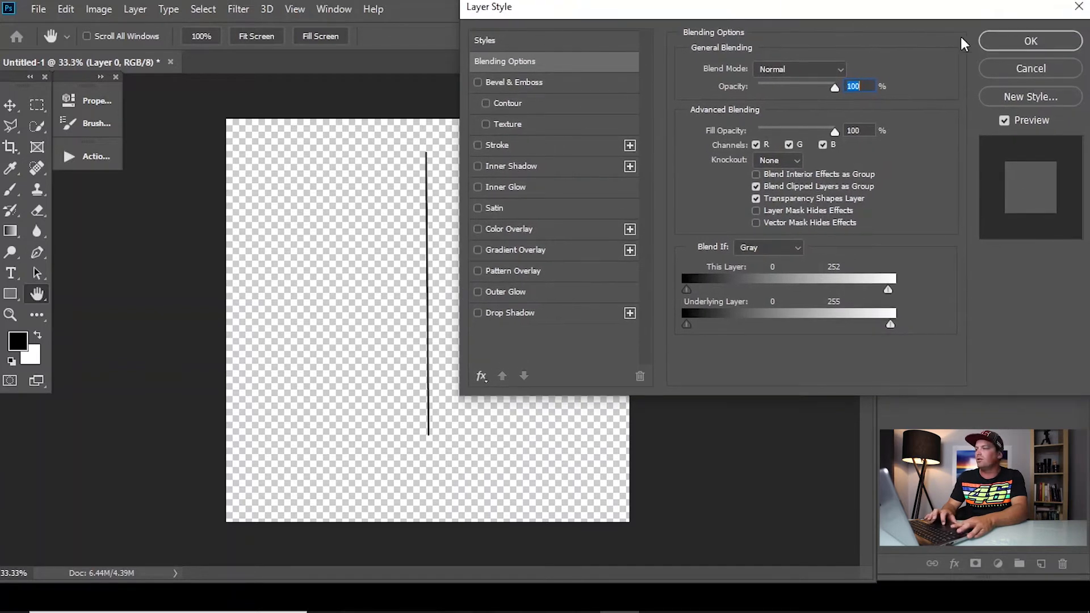
{"action": "left_click", "coordinate": [1003, 43]}
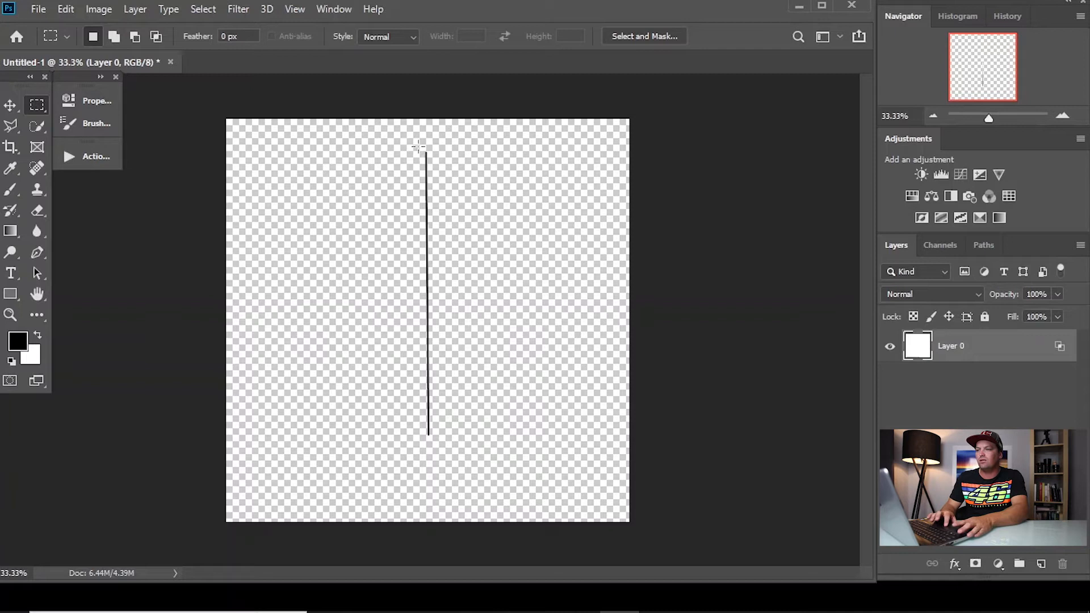
Step: Select the vertical line with a tight rectangular marquee and define it as a brush preset named "audio wave line"
{"action": "left_click_drag", "start_coordinate": [418, 146], "coordinate": [440, 444]}
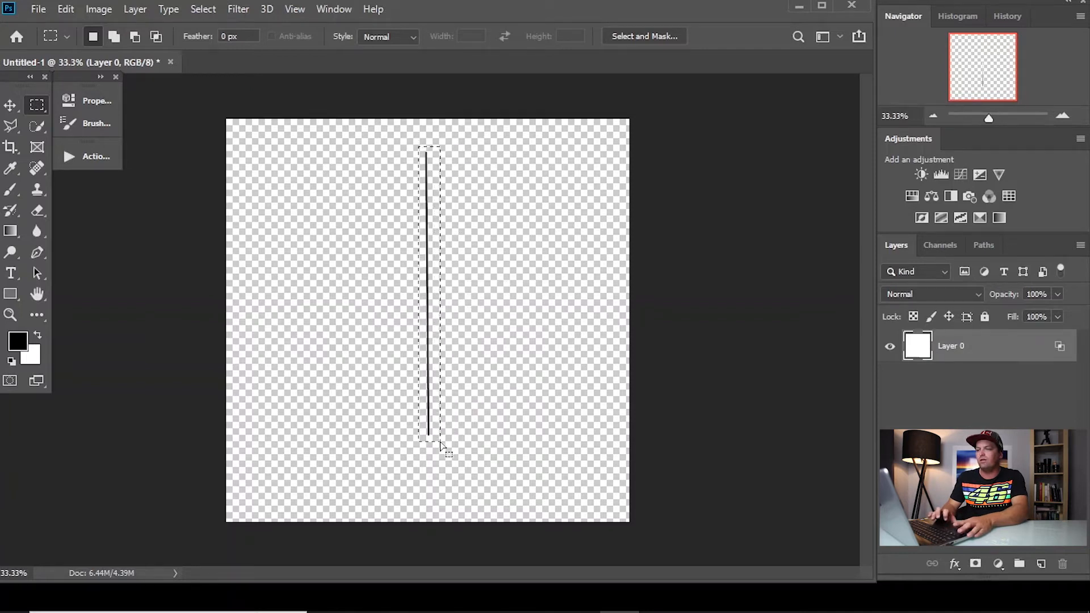
{"action": "left_click", "coordinate": [38, 10]}
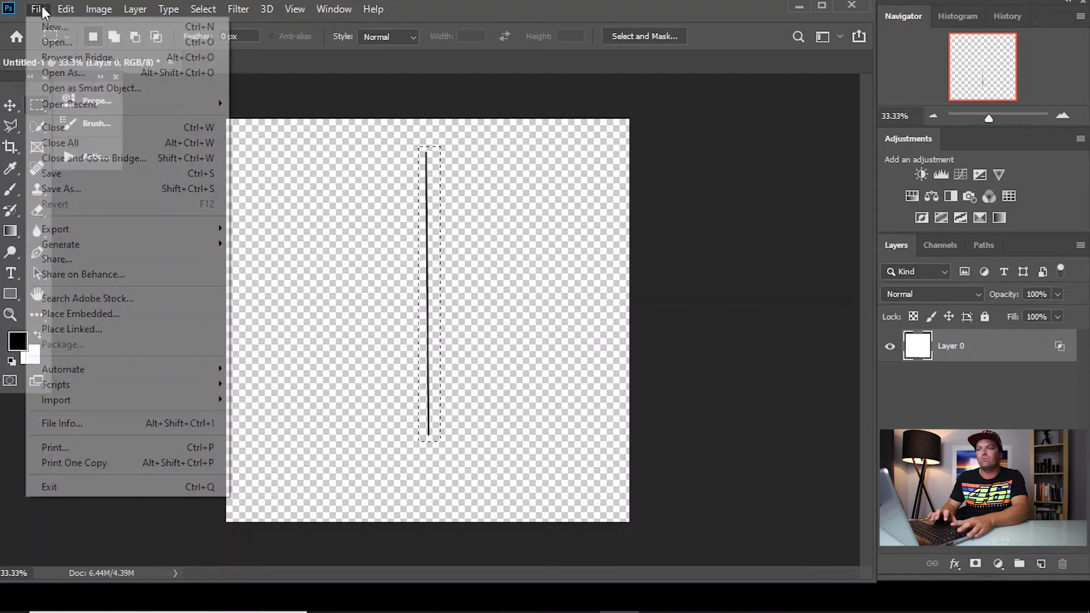
{"action": "mouse_move", "coordinate": [66, 9]}
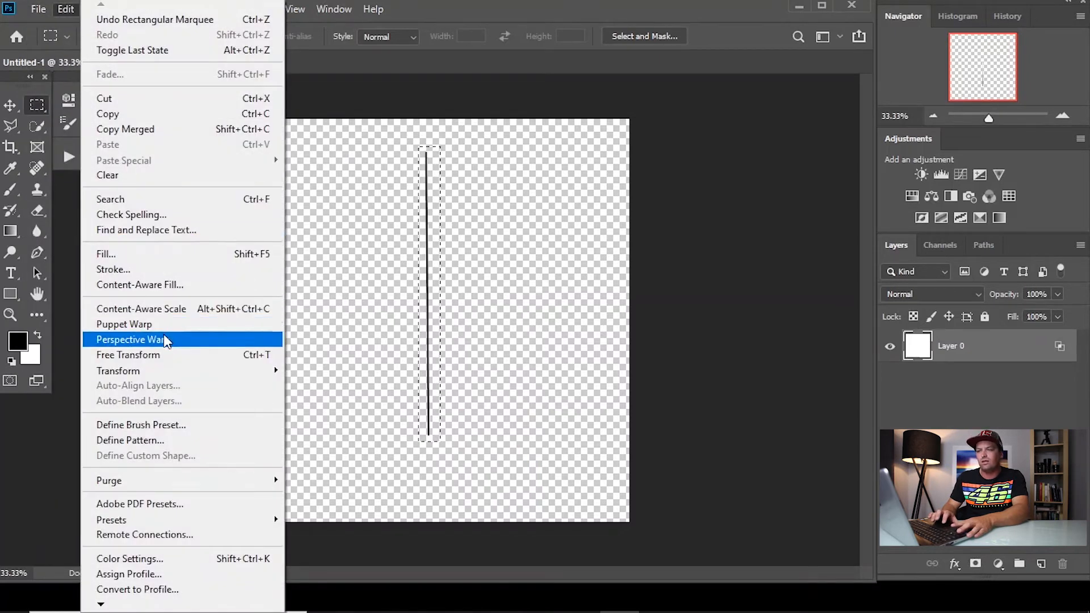
{"action": "left_click", "coordinate": [182, 431]}
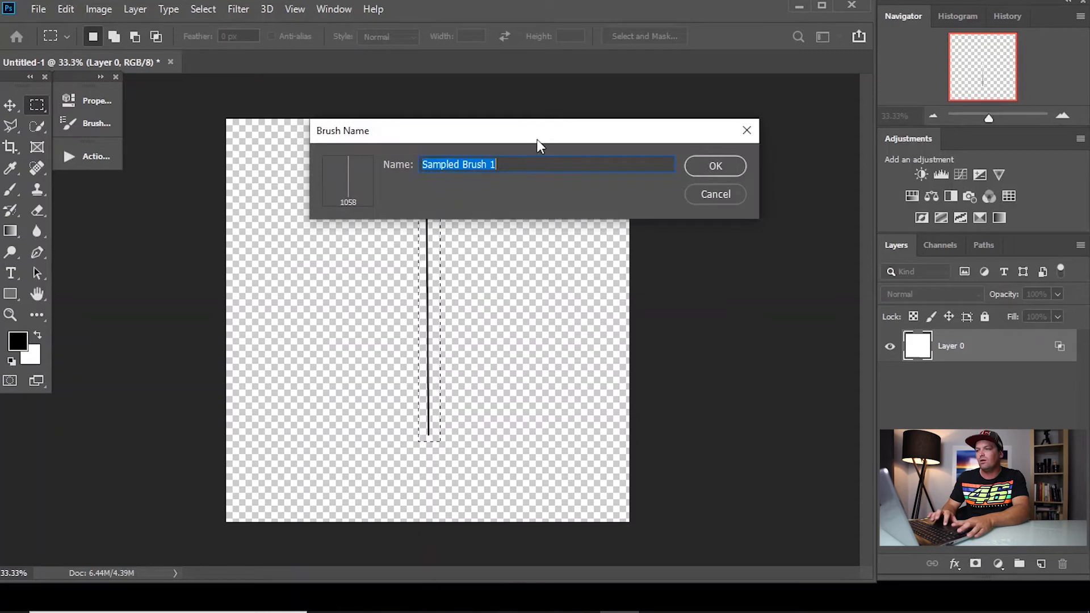
{"action": "key", "text": "BackSpace"}
{"action": "type", "text": "audio"}
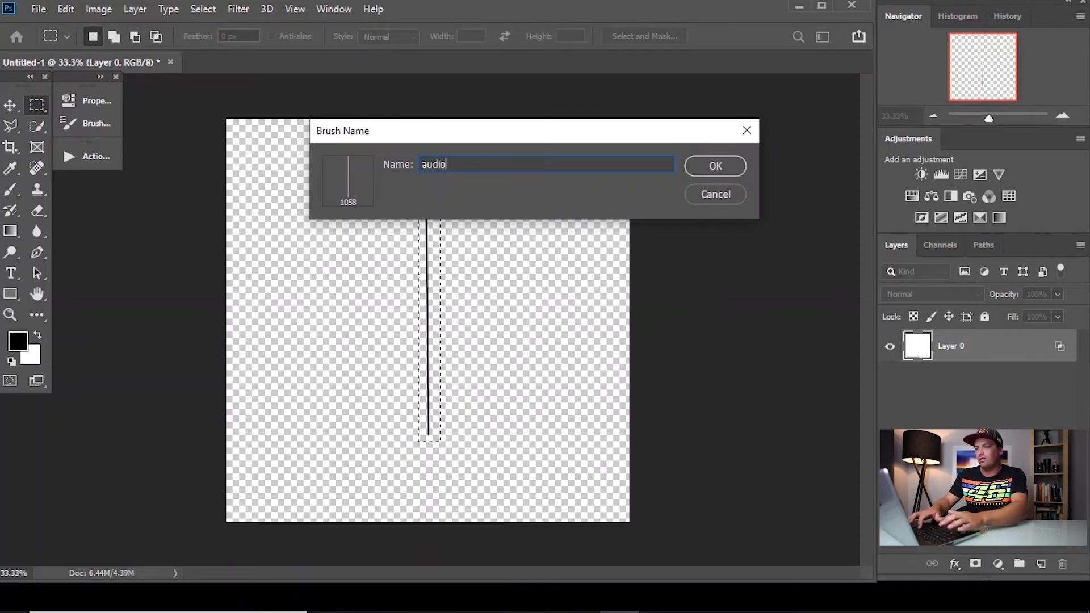
{"action": "type", "text": " wave line"}
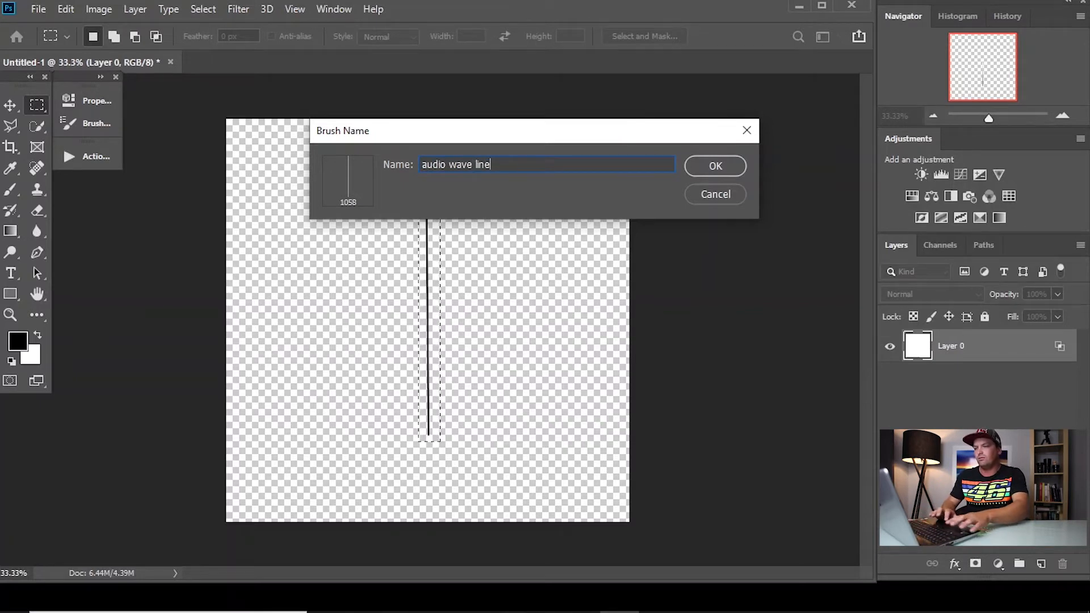
{"action": "left_click", "coordinate": [713, 173]}
Step: Restore the blank white canvas without a selection and check the audio wave line brush among the brush presets
{"action": "key", "text": "b"}
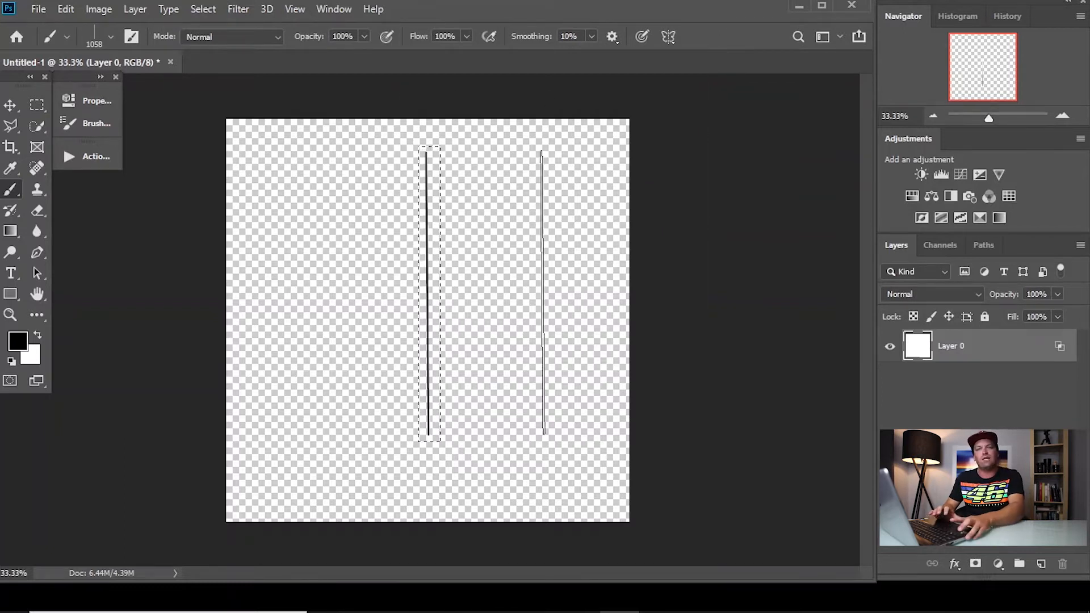
{"action": "key", "text": "ctrl+d"}
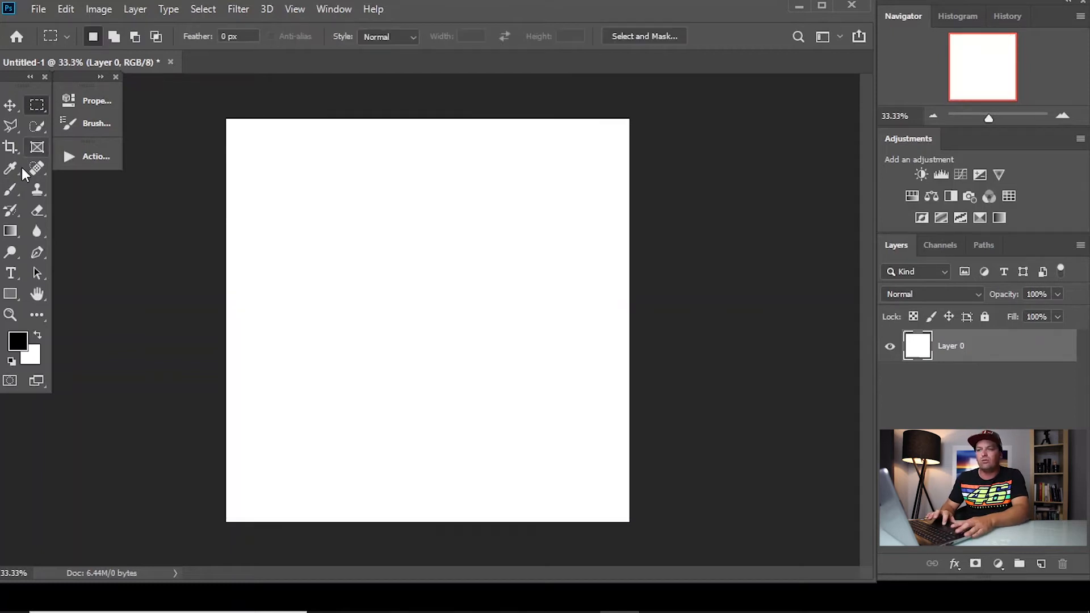
{"action": "left_click", "coordinate": [14, 190]}
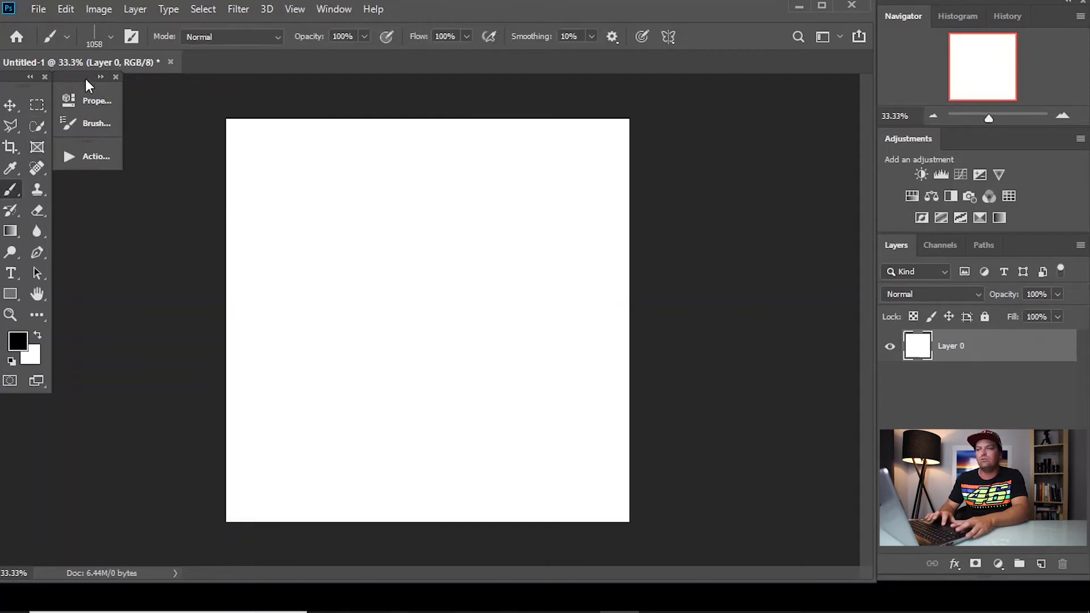
{"action": "left_click", "coordinate": [111, 36]}
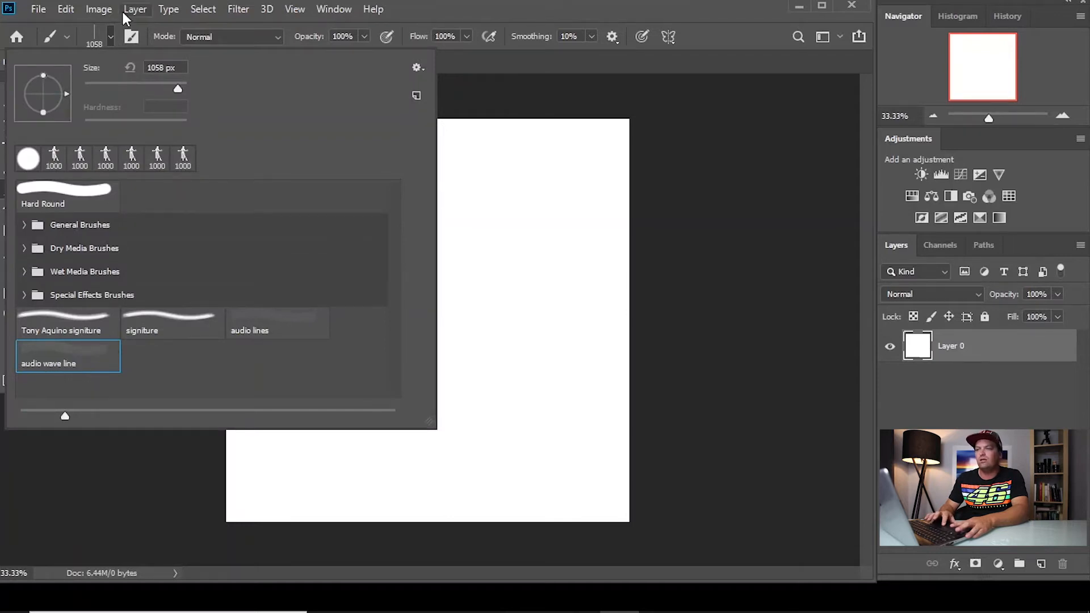
{"action": "left_click", "coordinate": [111, 37]}
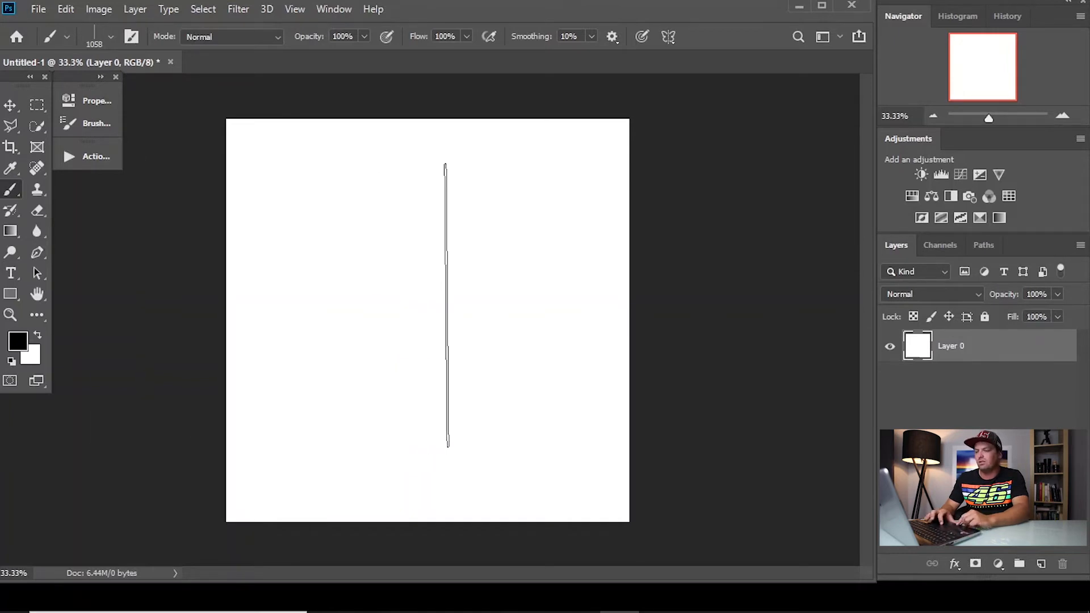
Step: Add a new empty layer above Layer 0 and undo the single test stamps made with the line brush
{"action": "left_click", "coordinate": [446, 302]}
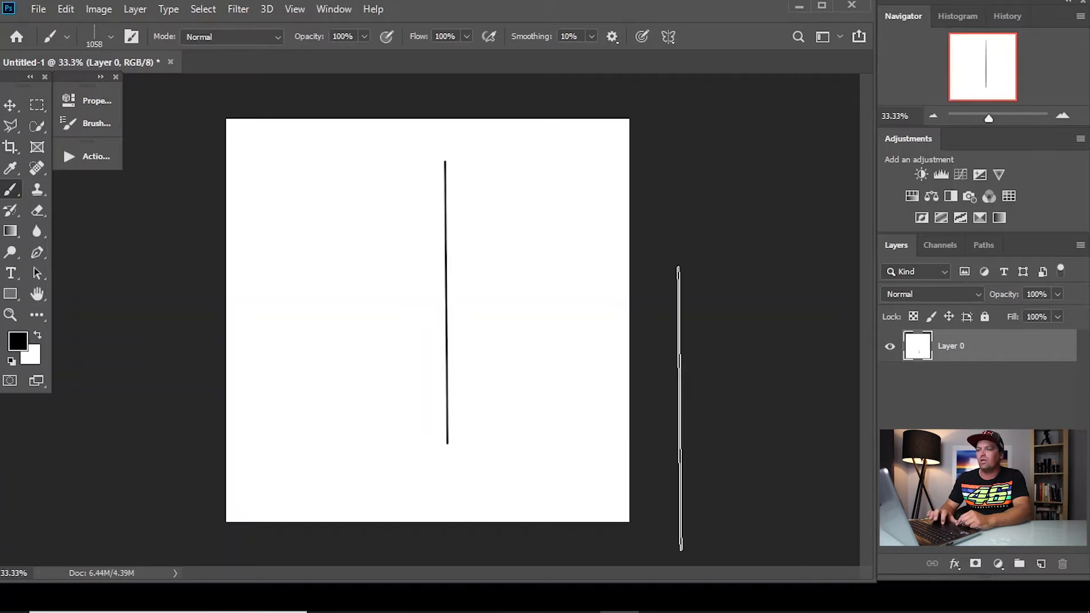
{"action": "key", "text": "ctrl+z"}
{"action": "key", "text": "ctrl+shift+alt+n"}
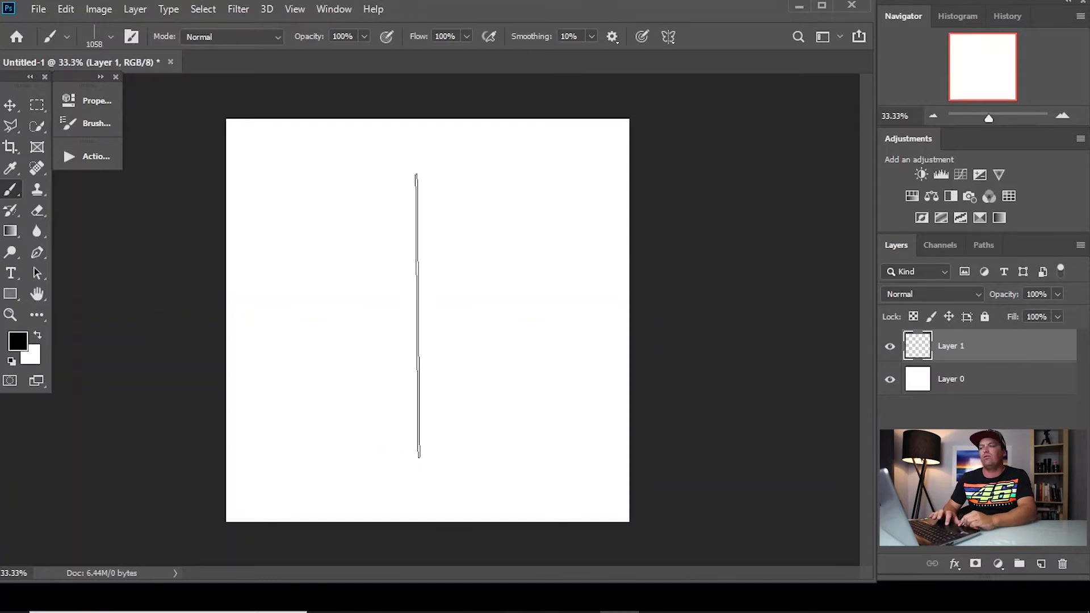
{"action": "left_click", "coordinate": [418, 310]}
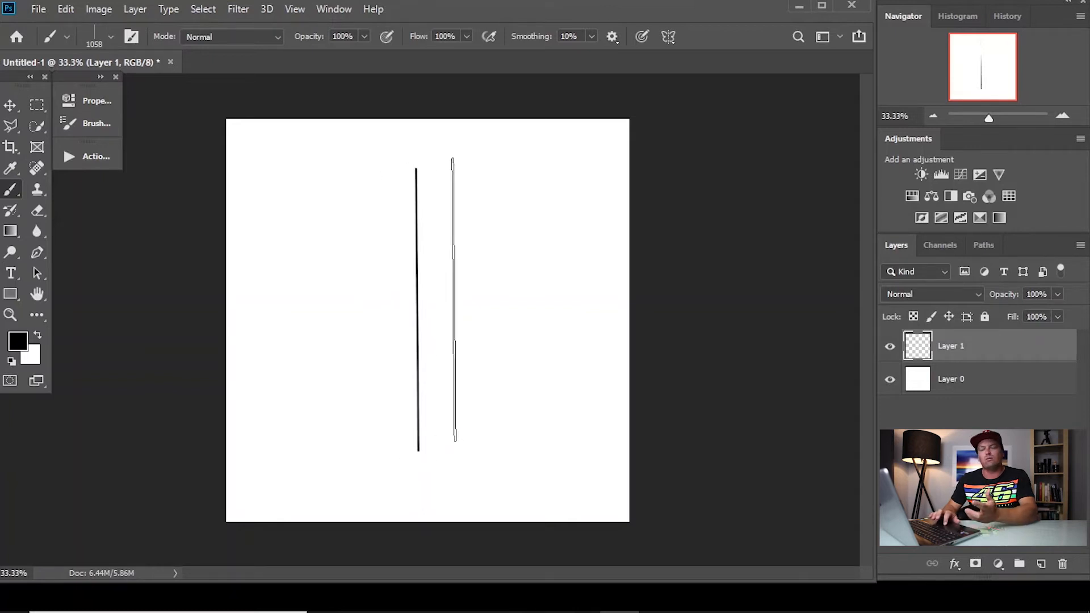
{"action": "key", "text": "ctrl+z"}
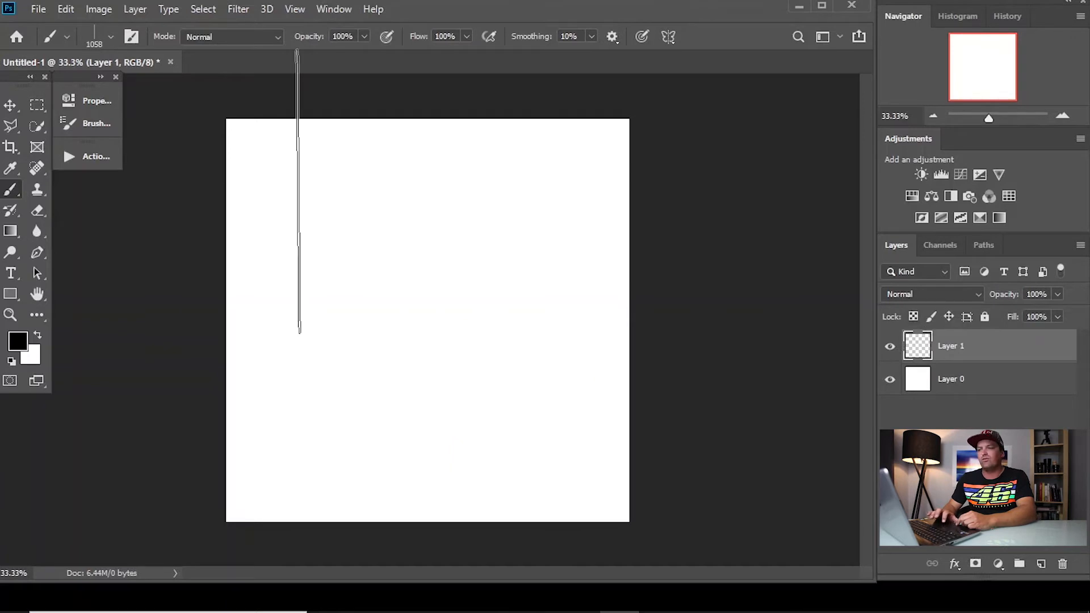
Step: Open the Brush Settings and paint a wavy test stroke across the canvas on Layer 1 with the audio wave line brush
{"action": "left_click", "coordinate": [95, 124]}
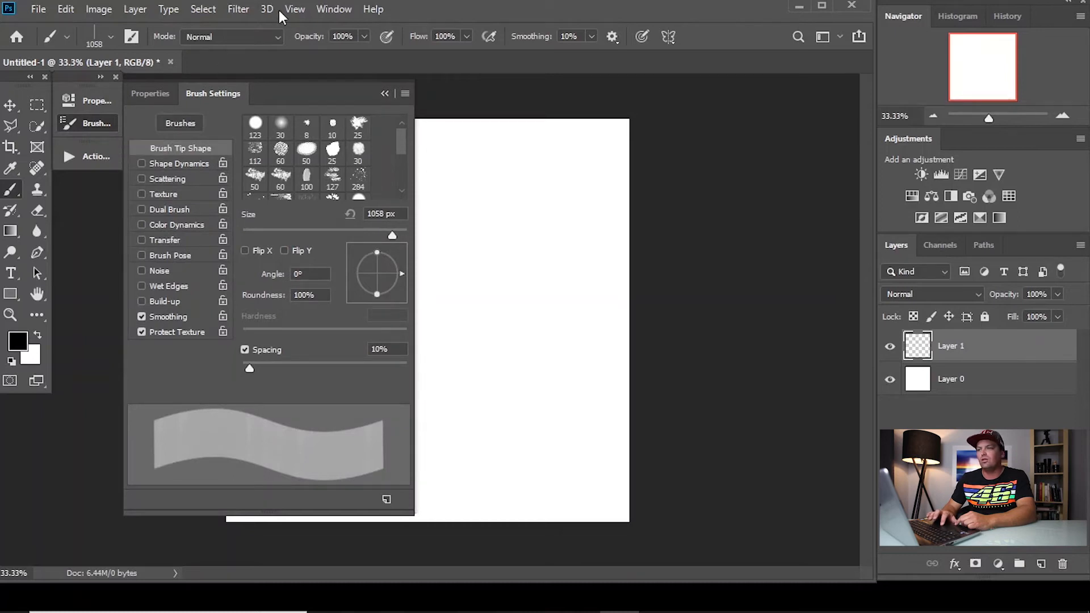
{"action": "left_click", "coordinate": [329, 9]}
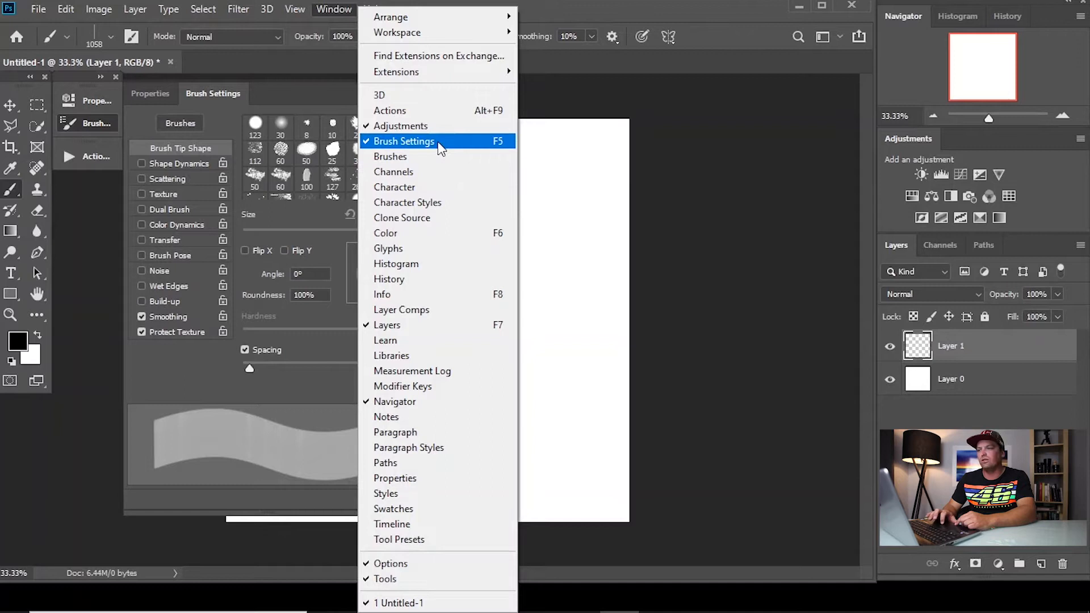
{"action": "left_click", "coordinate": [106, 124]}
{"action": "left_click", "coordinate": [106, 123]}
{"action": "left_click", "coordinate": [106, 124]}
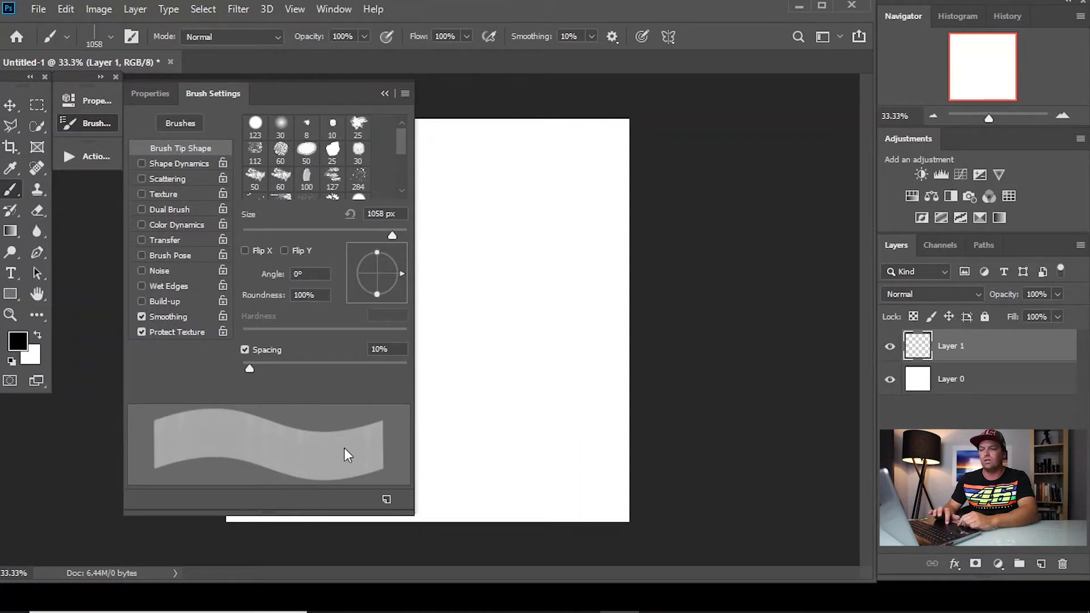
{"action": "mouse_move", "coordinate": [422, 318]}
{"action": "left_mouse_down"}
{"action": "mouse_move", "coordinate": [479, 307]}
{"action": "mouse_move", "coordinate": [629, 377]}
{"action": "mouse_move", "coordinate": [646, 361]}
{"action": "left_mouse_up"}
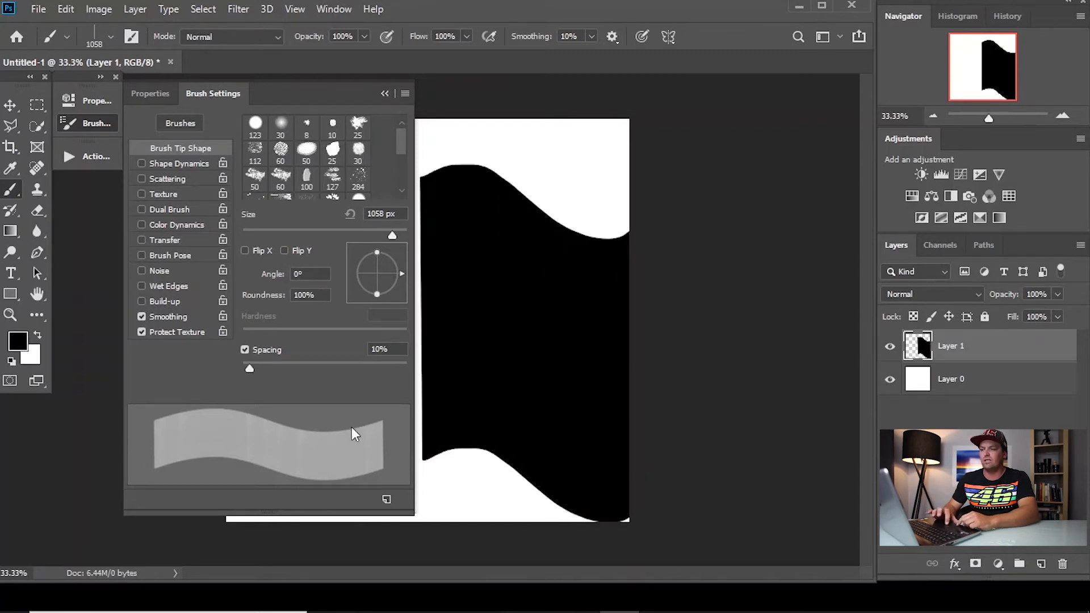
Step: Undo the wavy test stroke, paint a second wavy test stroke across the canvas and undo it too
{"action": "key", "text": "ctrl+z"}
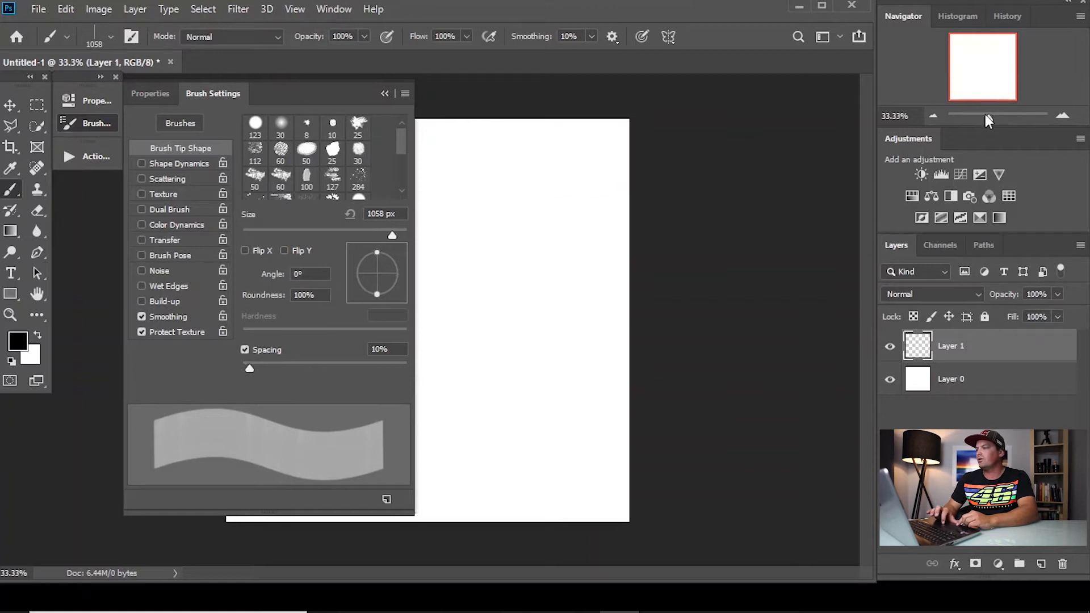
{"action": "left_click_drag", "start_coordinate": [989, 118], "coordinate": [985, 122]}
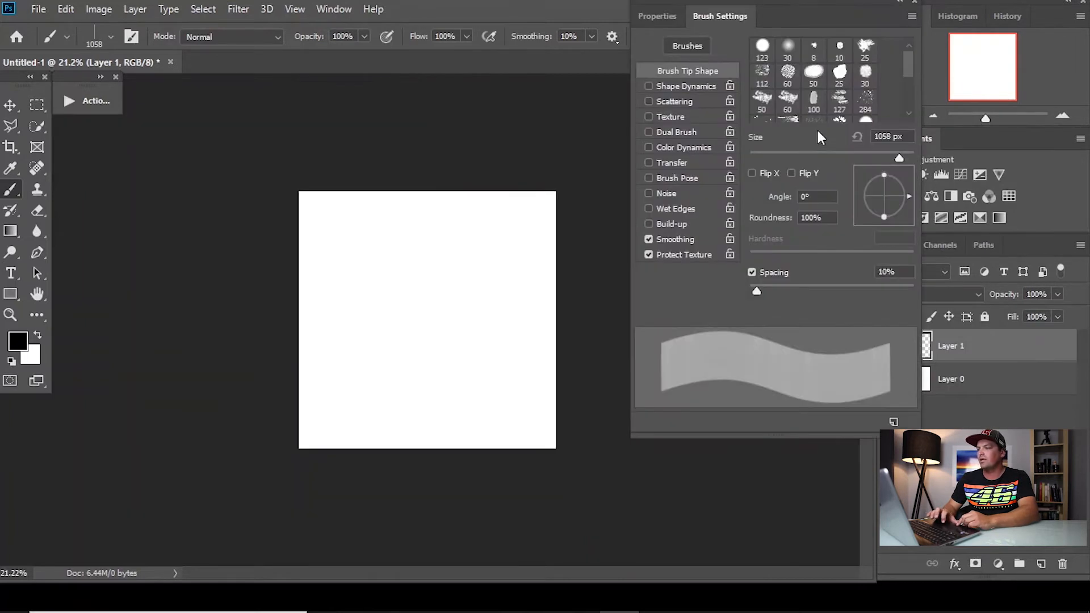
{"action": "mouse_move", "coordinate": [316, 324]}
{"action": "left_mouse_down"}
{"action": "mouse_move", "coordinate": [369, 318]}
{"action": "mouse_move", "coordinate": [496, 334]}
{"action": "left_mouse_up"}
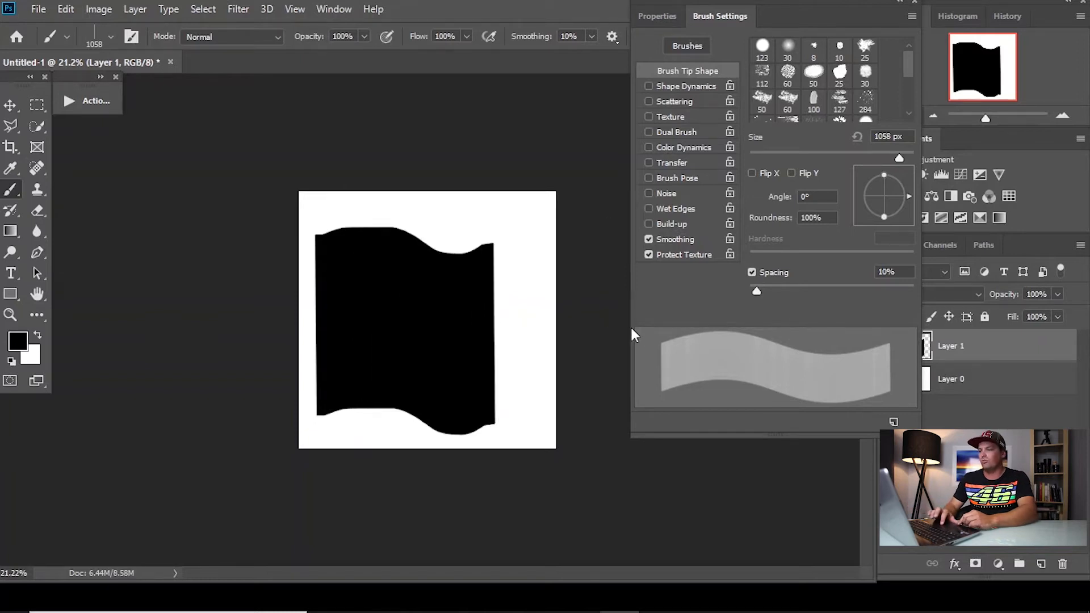
{"action": "key", "text": "ctrl+z"}
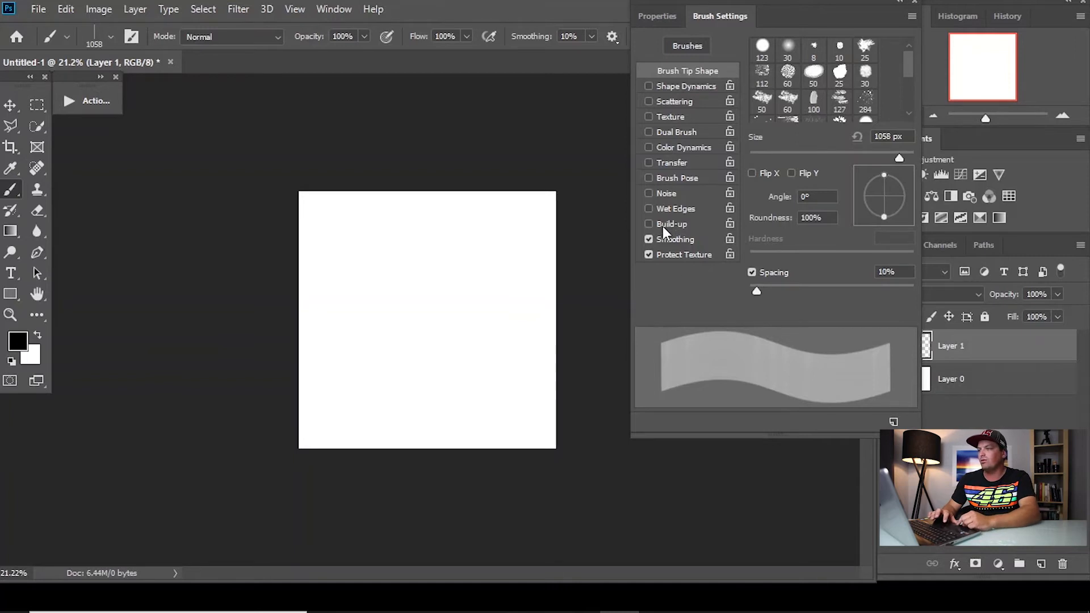
Step: Enable Scattering for the brush with a scatter of 181%, and paint and undo a horizontal test stroke
{"action": "left_click", "coordinate": [661, 101]}
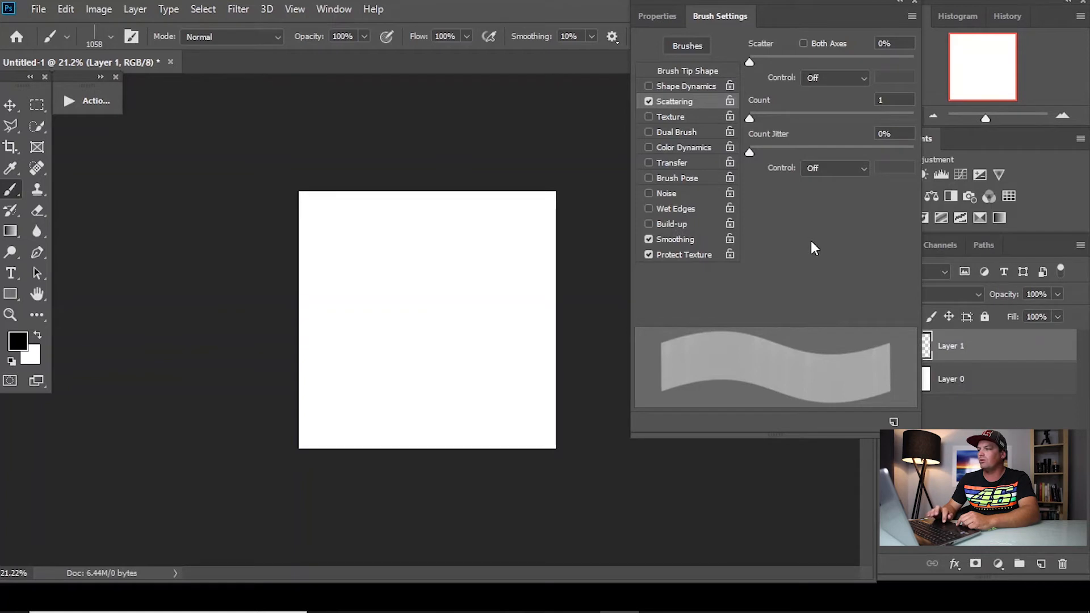
{"action": "left_click_drag", "start_coordinate": [750, 61], "coordinate": [779, 59]}
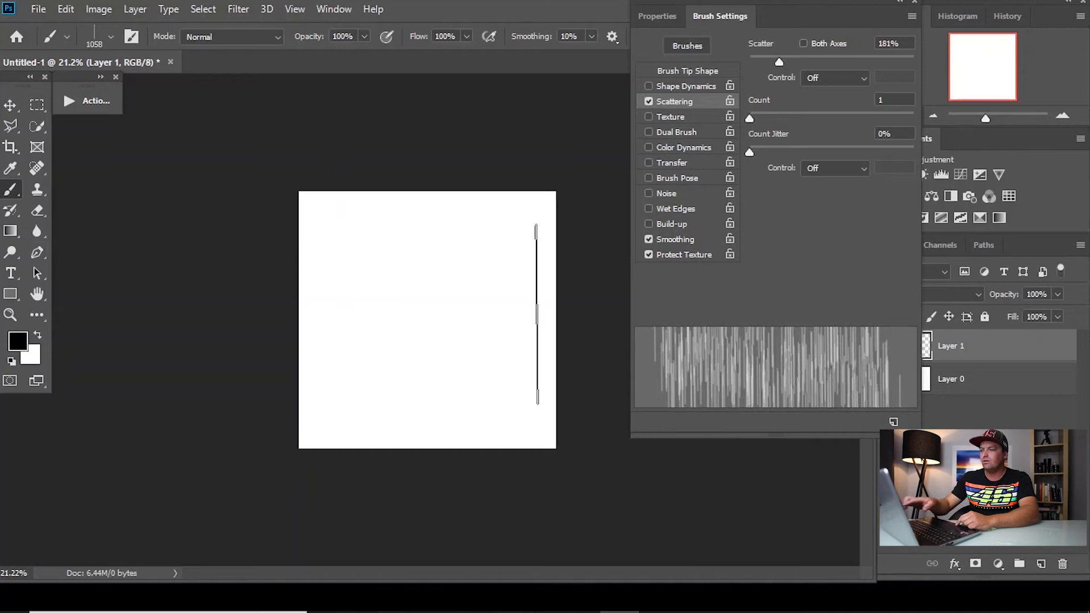
{"action": "left_click_drag", "start_coordinate": [329, 318], "coordinate": [517, 313]}
{"action": "key", "text": "ctrl+z"}
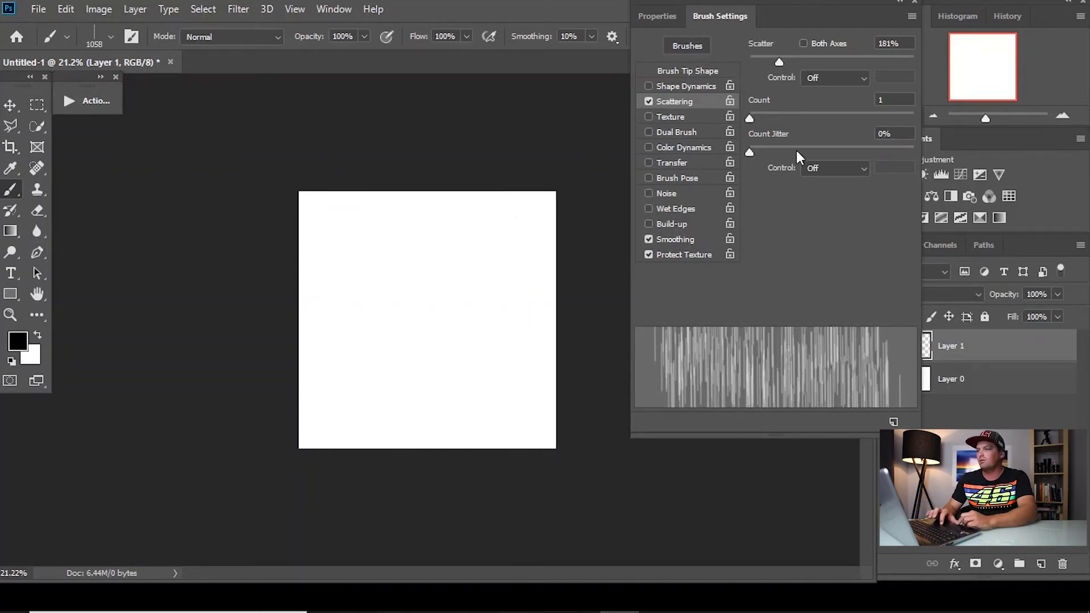
Step: Set the scatter to 373% with count 1 and count jitter 0%, and paint and undo a horizontal test stroke
{"action": "left_click_drag", "start_coordinate": [778, 56], "coordinate": [811, 62]}
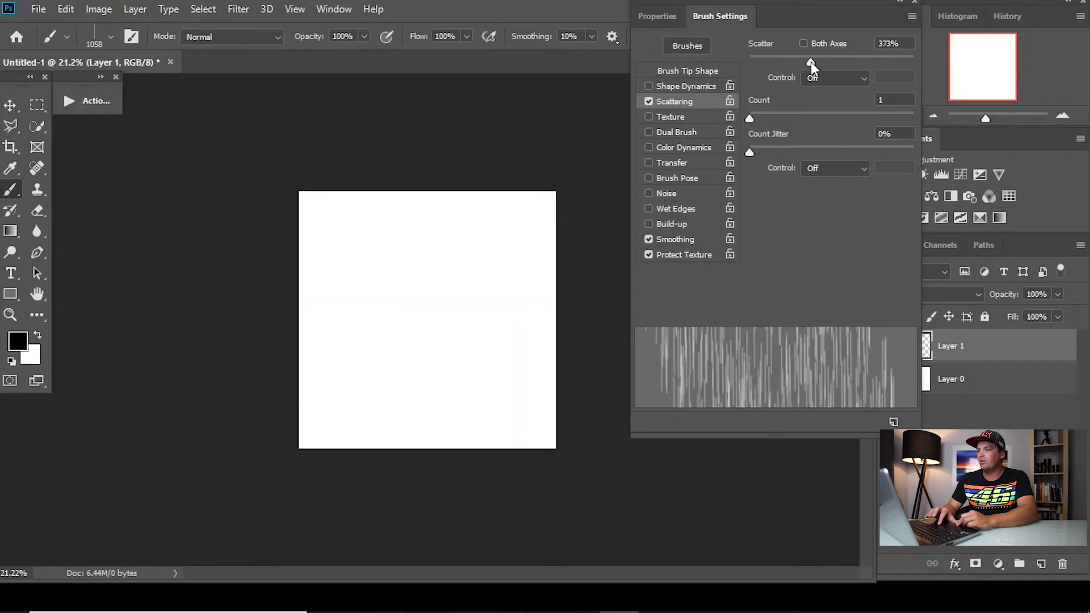
{"action": "mouse_move", "coordinate": [755, 115]}
{"action": "left_mouse_down"}
{"action": "mouse_move", "coordinate": [792, 114]}
{"action": "mouse_move", "coordinate": [742, 117]}
{"action": "mouse_move", "coordinate": [834, 119]}
{"action": "mouse_move", "coordinate": [700, 120]}
{"action": "left_mouse_up"}
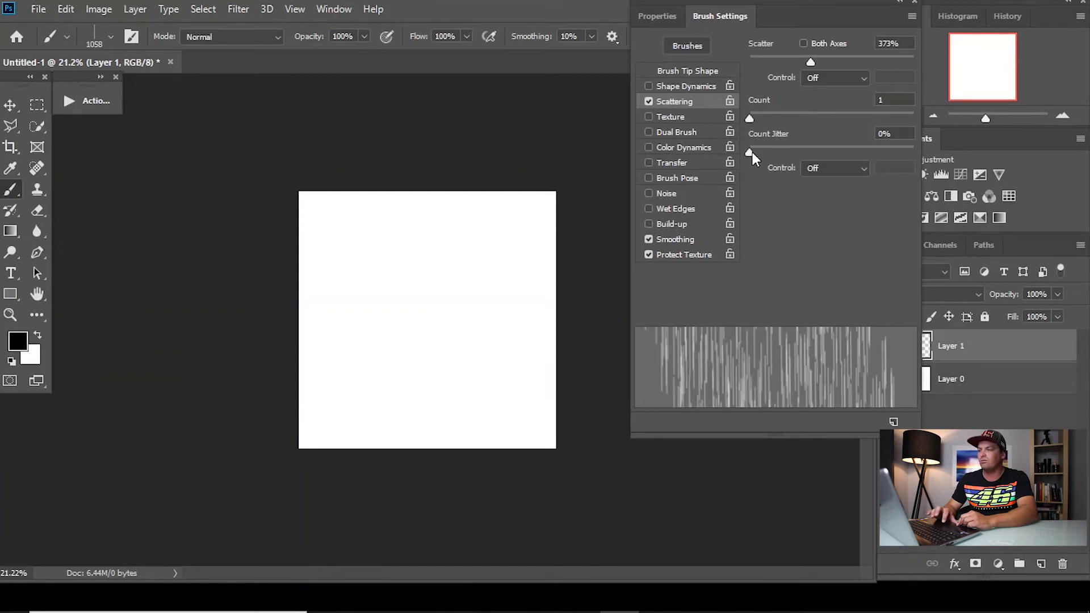
{"action": "left_click_drag", "start_coordinate": [752, 152], "coordinate": [707, 141]}
{"action": "left_click_drag", "start_coordinate": [328, 306], "coordinate": [514, 305]}
{"action": "key", "text": "ctrl+z"}
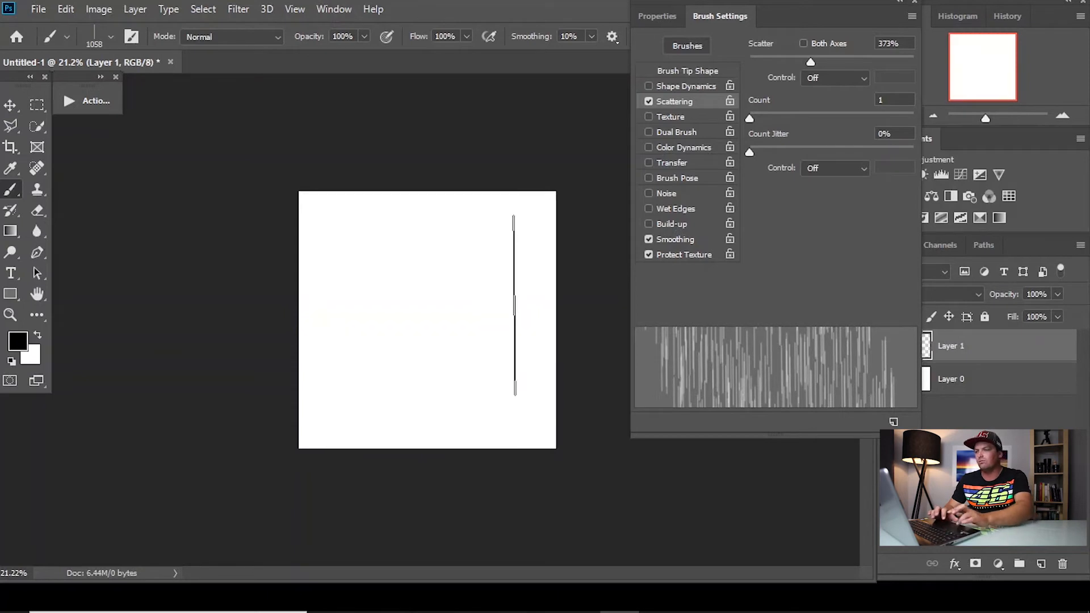
Step: Enable Shape Dynamics with size jitter 79% and angle jitter 0%, and paint and undo a horizontal test stroke
{"action": "left_click", "coordinate": [672, 87]}
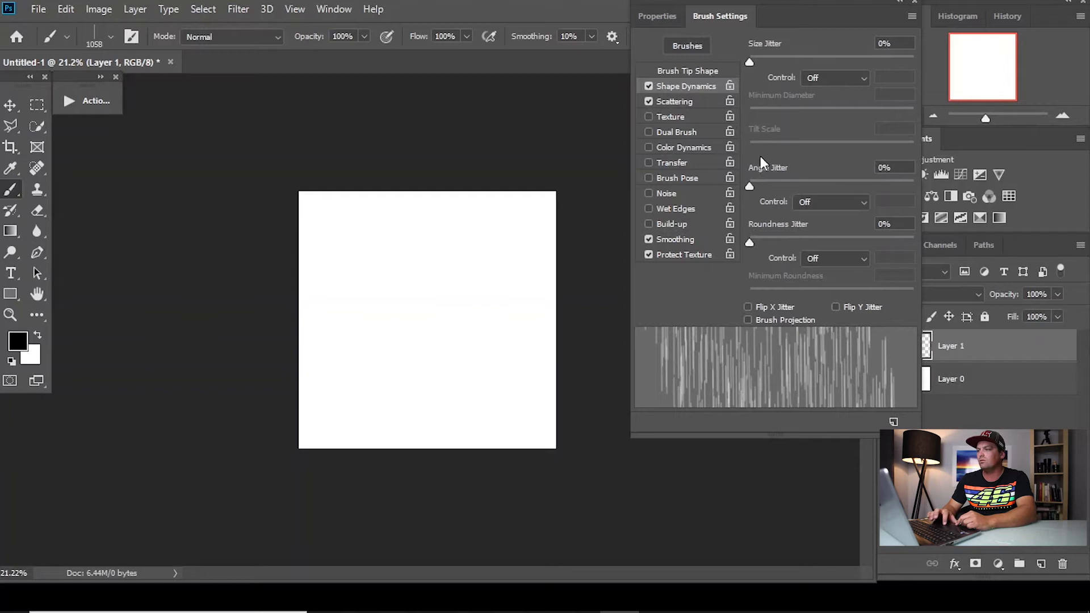
{"action": "mouse_move", "coordinate": [748, 189]}
{"action": "left_mouse_down"}
{"action": "mouse_move", "coordinate": [774, 183]}
{"action": "mouse_move", "coordinate": [728, 178]}
{"action": "left_mouse_up"}
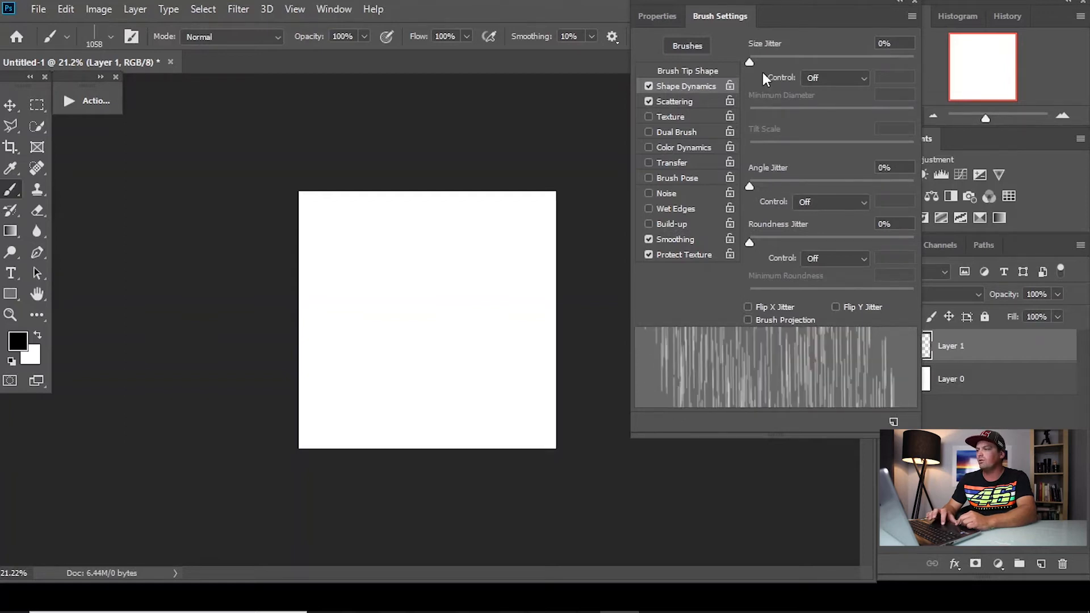
{"action": "left_click_drag", "start_coordinate": [750, 61], "coordinate": [879, 73]}
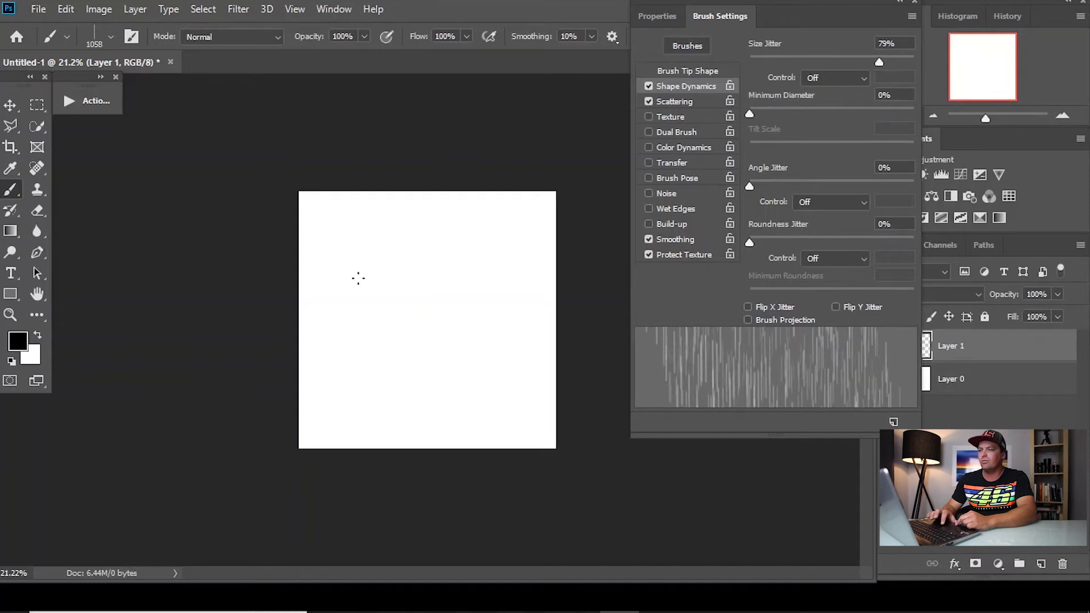
{"action": "left_click_drag", "start_coordinate": [335, 326], "coordinate": [520, 326]}
{"action": "key", "text": "ctrl+z"}
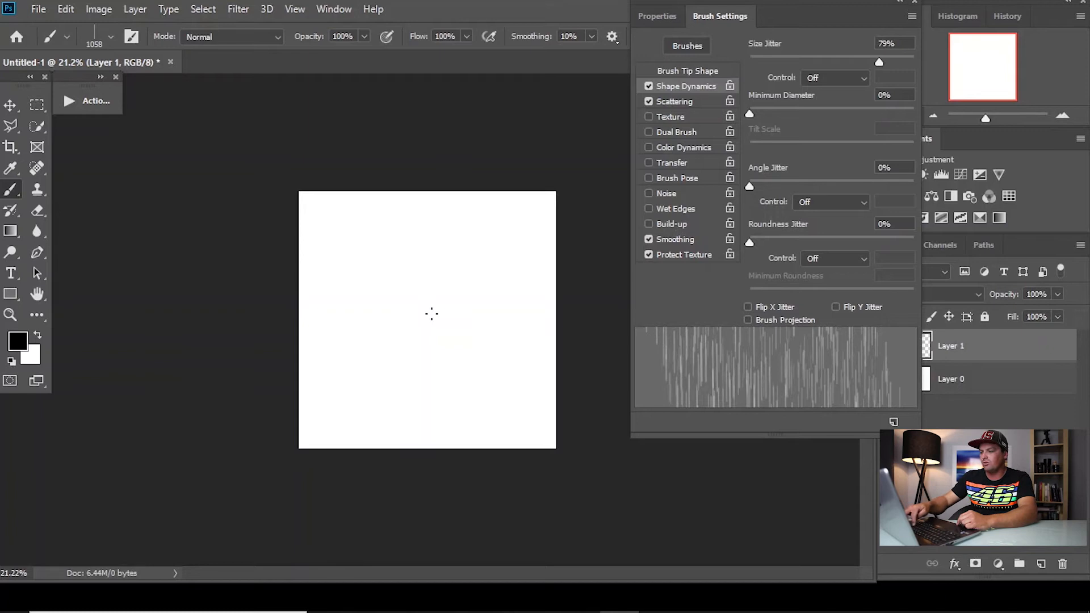
Step: Try horizontal test strokes on Layer 1 with the brush reduced to 600 px and 200 px, undoing the first stroke
{"action": "key", "text": "bracketleft"}
{"action": "key", "text": "bracketleft"}
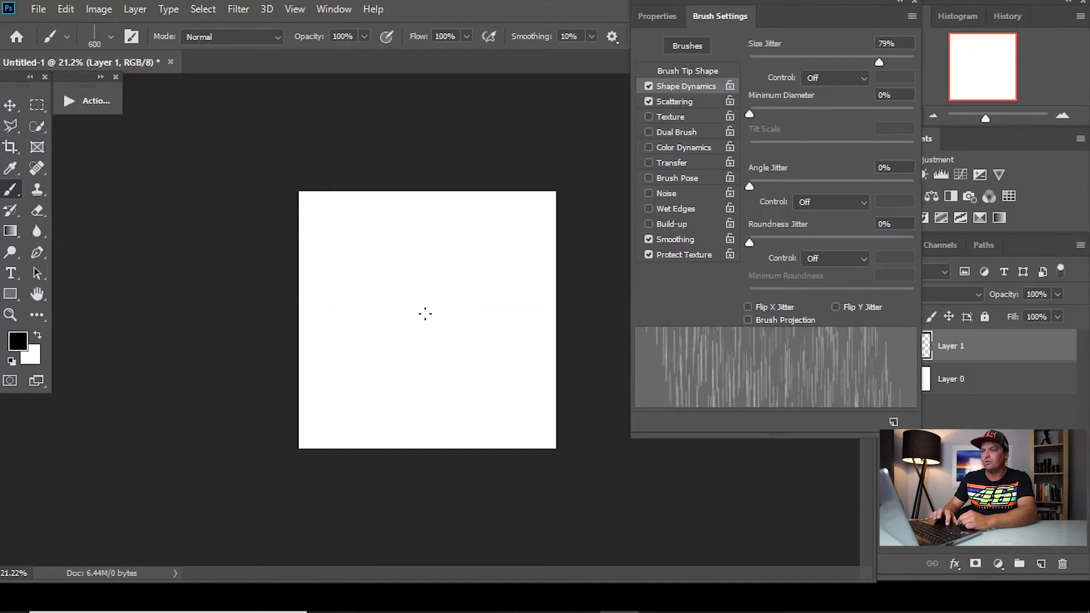
{"action": "left_click_drag", "start_coordinate": [348, 297], "coordinate": [496, 295]}
{"action": "key", "text": "ctrl+z"}
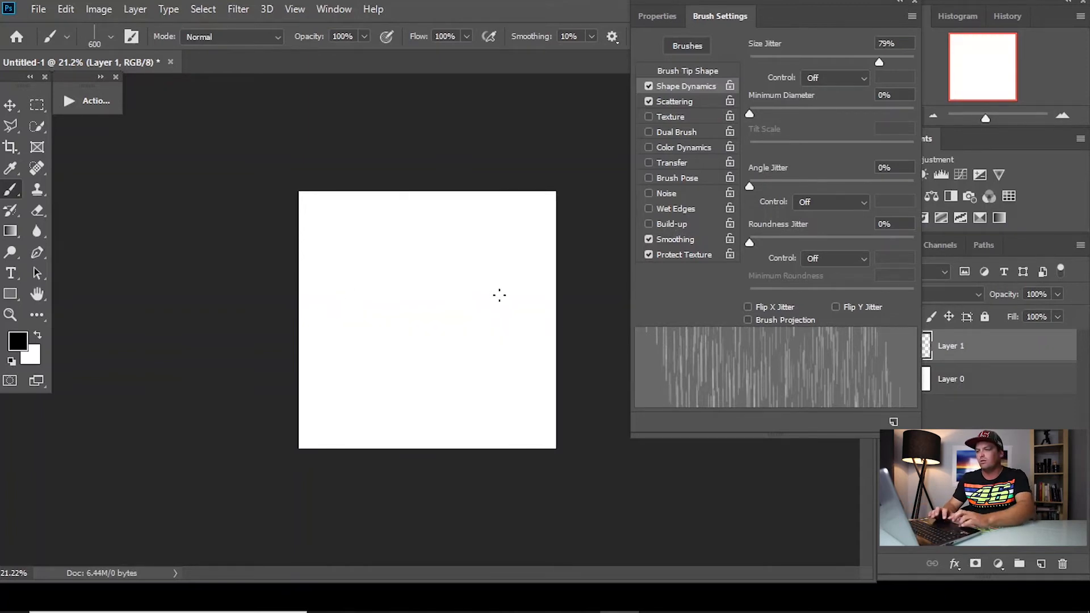
{"action": "left_click_drag", "start_coordinate": [371, 296], "coordinate": [518, 296]}
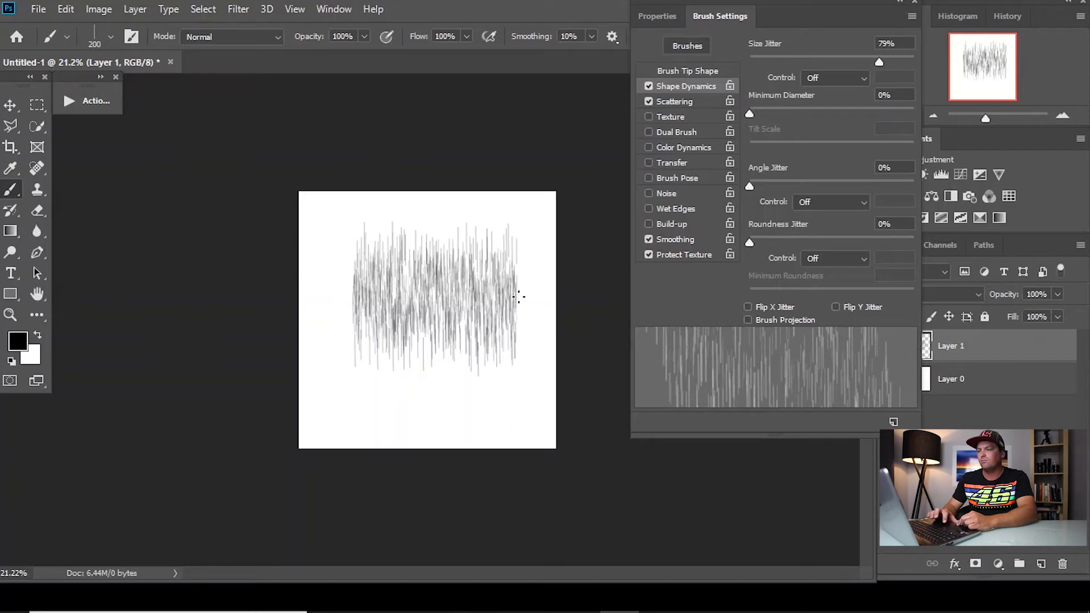
Step: Paint a wide horizontal test stroke across Layer 0 with the 200 px brush and undo it
{"action": "left_click_drag", "start_coordinate": [986, 119], "coordinate": [993, 117]}
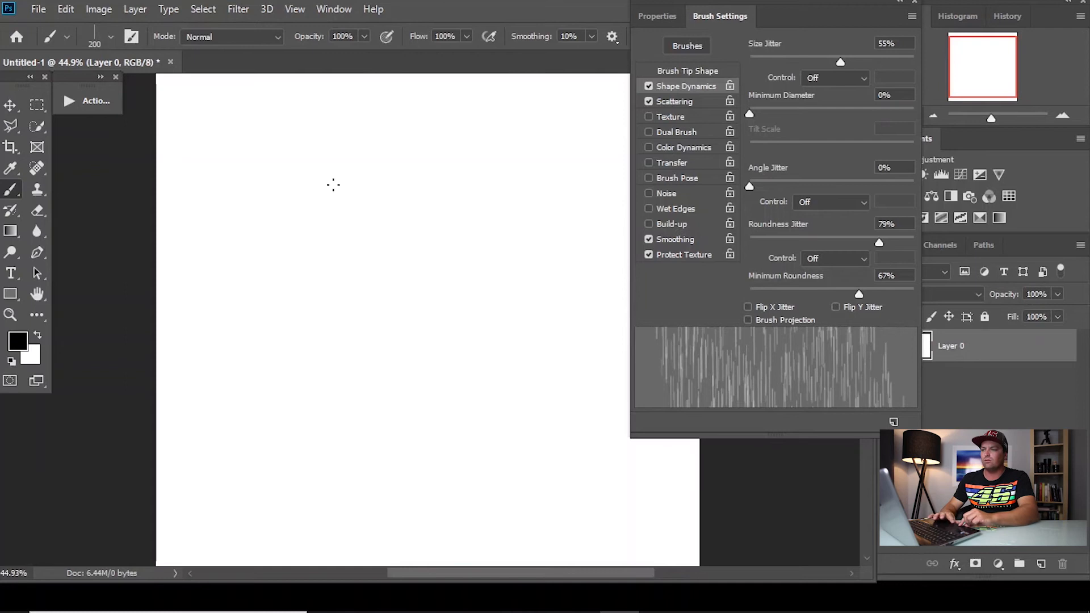
{"action": "left_click_drag", "start_coordinate": [221, 238], "coordinate": [655, 269]}
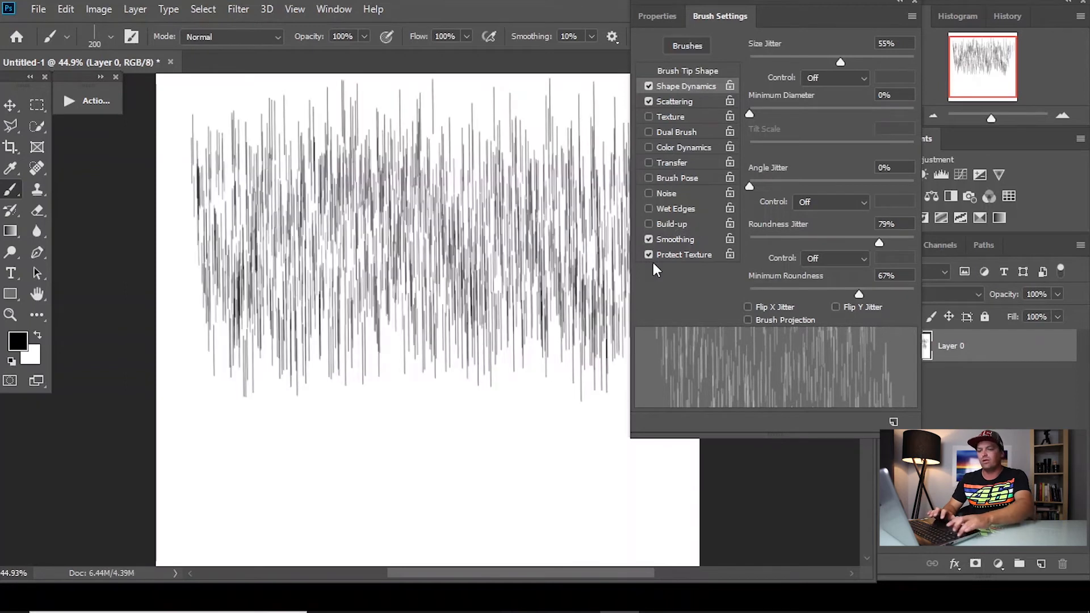
{"action": "key", "text": "ctrl+z"}
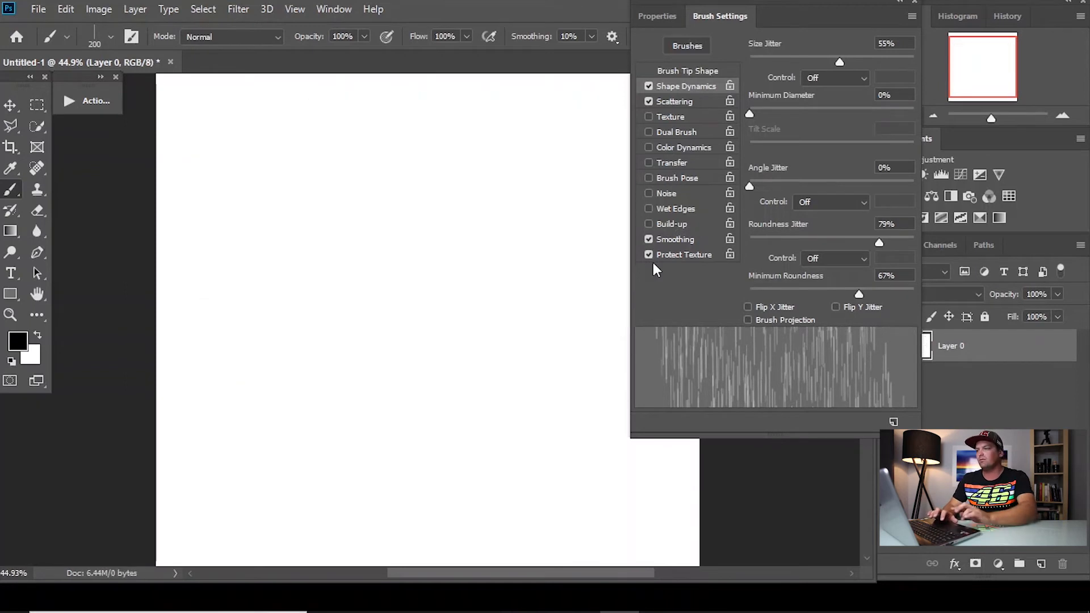
Step: Enlarge the brush to 500 px and review the Brush Pose and Shape Dynamics settings
{"action": "left_click", "coordinate": [672, 147]}
{"action": "left_click", "coordinate": [677, 177]}
{"action": "key", "text": "bracketright"}
{"action": "key", "text": "bracketright"}
{"action": "key", "text": "bracketright"}
{"action": "key", "text": "bracketright"}
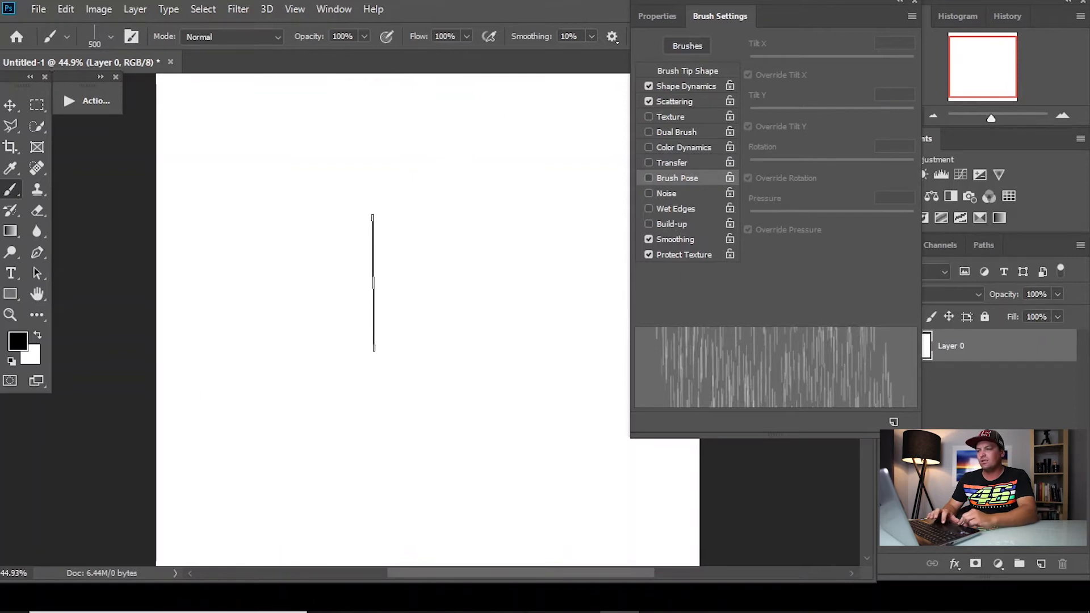
{"action": "left_click", "coordinate": [686, 86]}
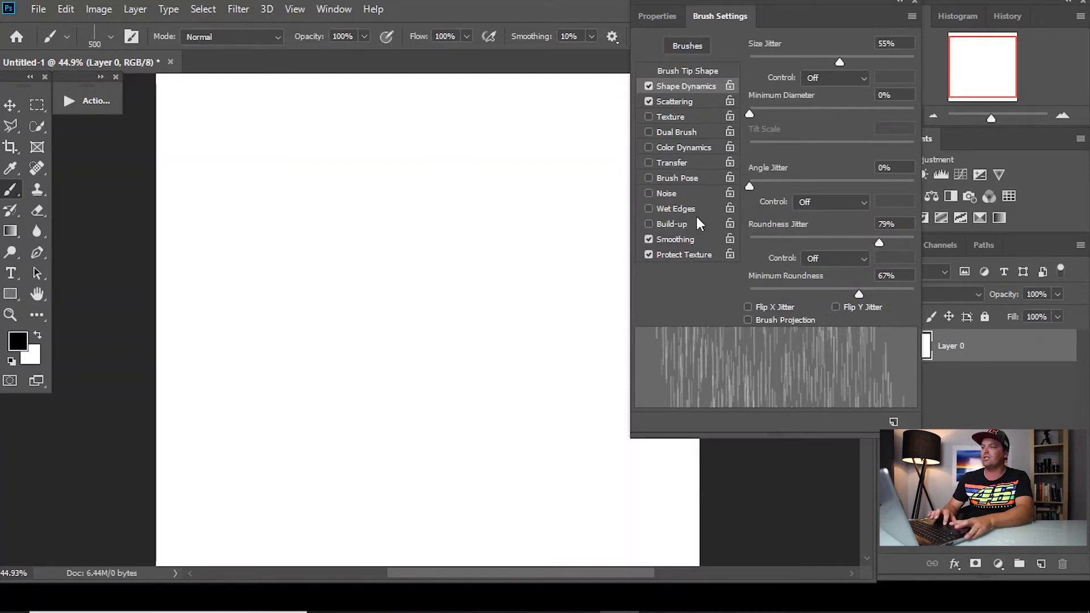
Step: Set the brush's scatter to 725%, and paint and undo a test stroke across the canvas
{"action": "left_click", "coordinate": [662, 102]}
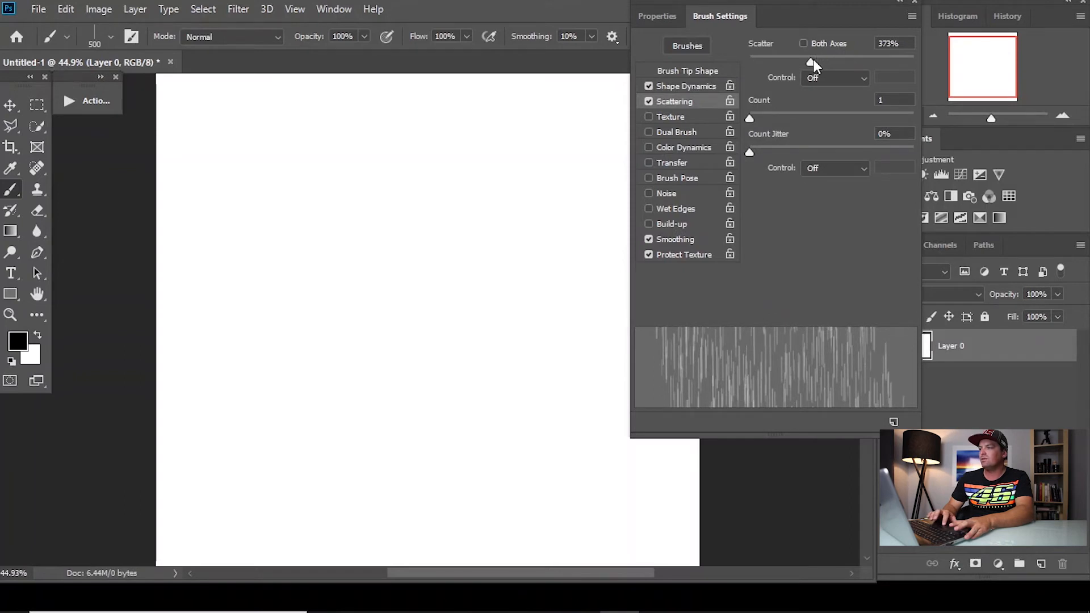
{"action": "left_click_drag", "start_coordinate": [810, 60], "coordinate": [868, 61]}
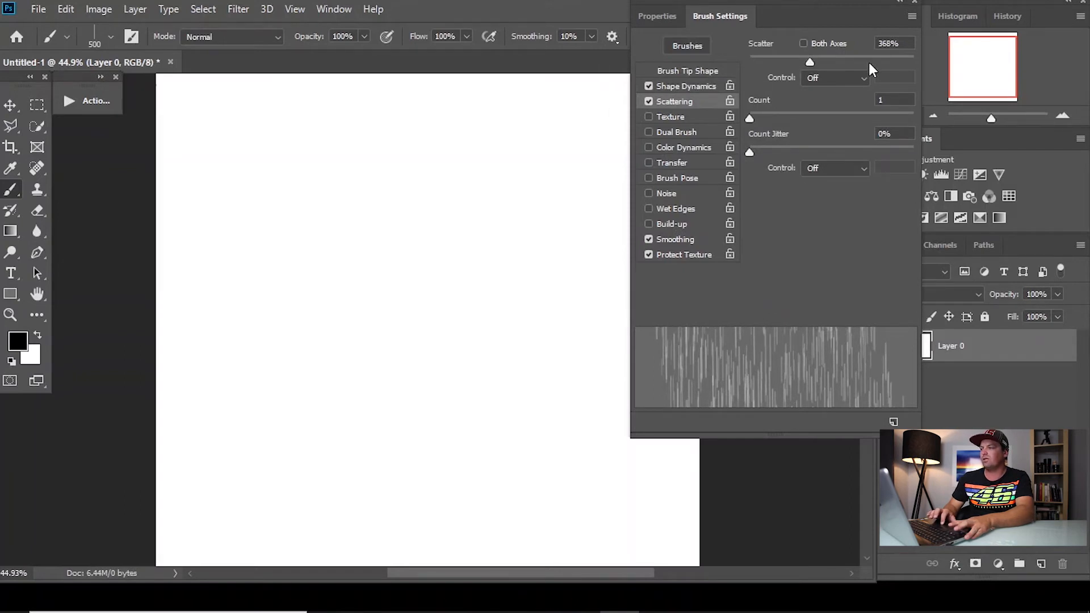
{"action": "mouse_move", "coordinate": [188, 280]}
{"action": "left_mouse_down"}
{"action": "mouse_move", "coordinate": [448, 271]}
{"action": "mouse_move", "coordinate": [544, 306]}
{"action": "left_mouse_up"}
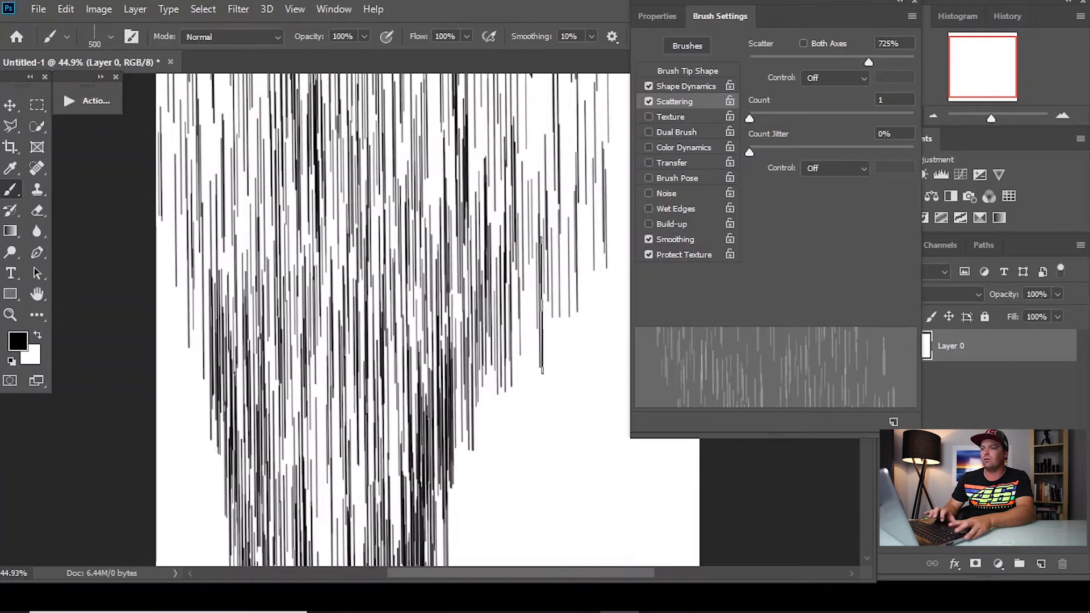
{"action": "key", "text": "ctrl+z"}
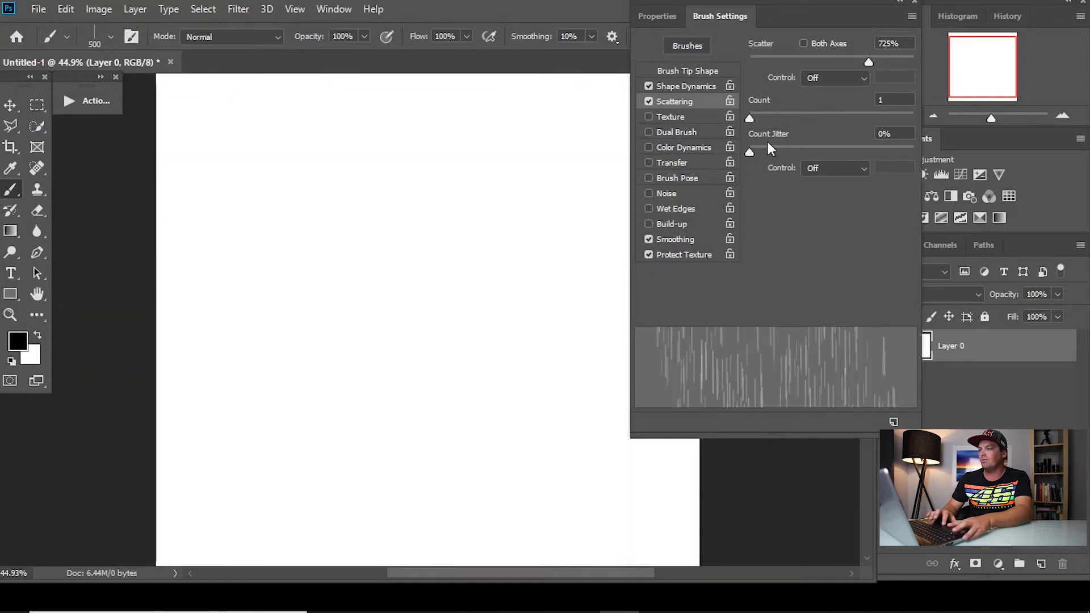
Step: Set the scattering count jitter to 99%, and paint and undo a test stroke
{"action": "left_click_drag", "start_coordinate": [748, 153], "coordinate": [912, 156]}
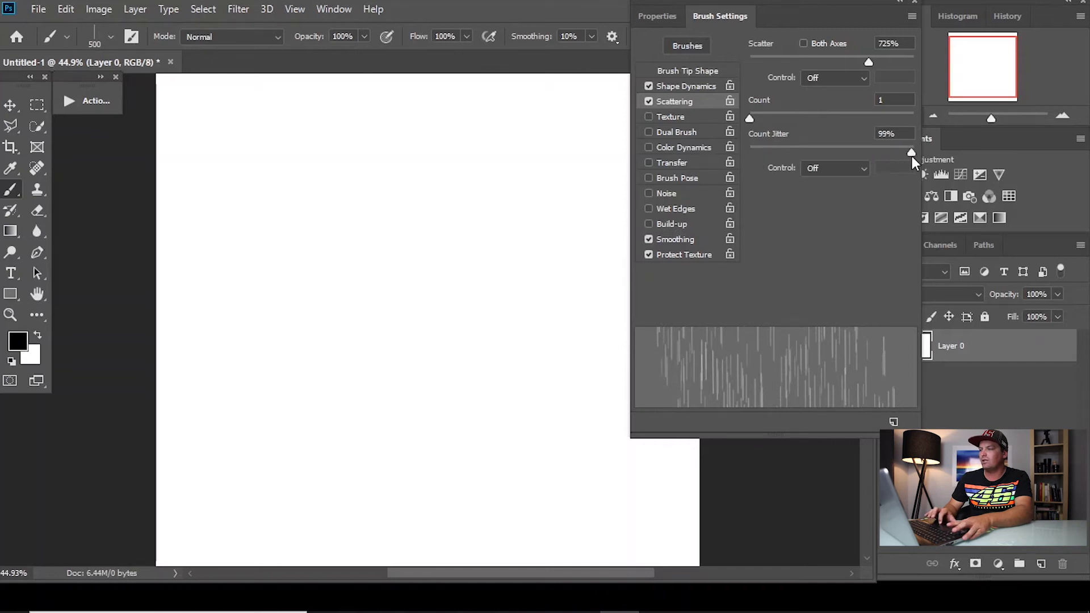
{"action": "mouse_move", "coordinate": [282, 297]}
{"action": "left_mouse_down"}
{"action": "mouse_move", "coordinate": [451, 300]}
{"action": "mouse_move", "coordinate": [600, 322]}
{"action": "left_mouse_up"}
{"action": "key", "text": "ctrl+z"}
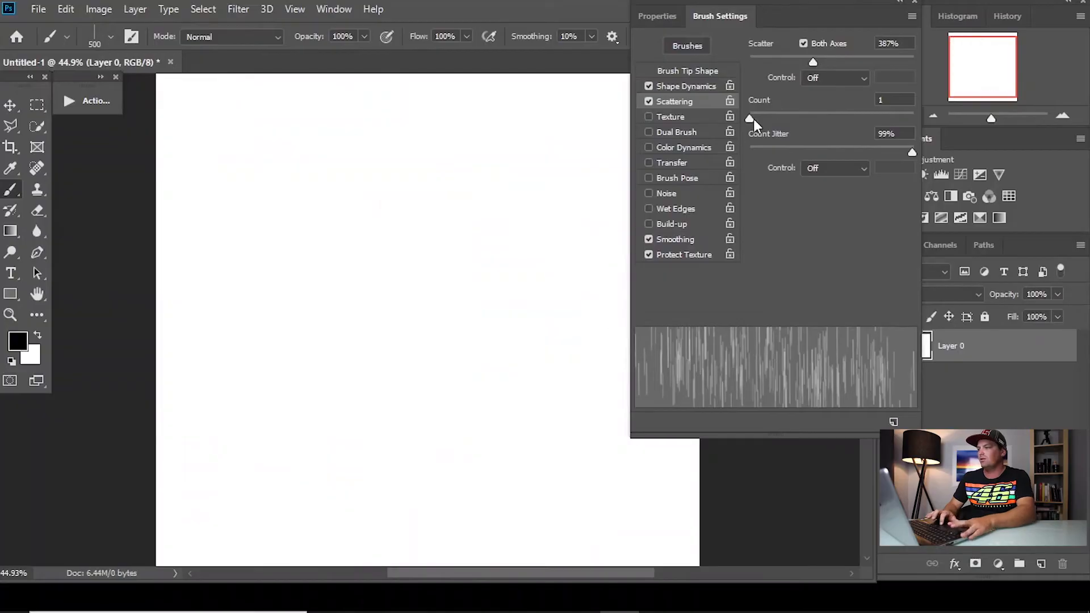
Step: Set the scatter to 127%, and paint and undo a short horizontal test stroke
{"action": "mouse_move", "coordinate": [813, 61]}
{"action": "left_mouse_down"}
{"action": "mouse_move", "coordinate": [761, 60]}
{"action": "mouse_move", "coordinate": [771, 62]}
{"action": "left_mouse_up"}
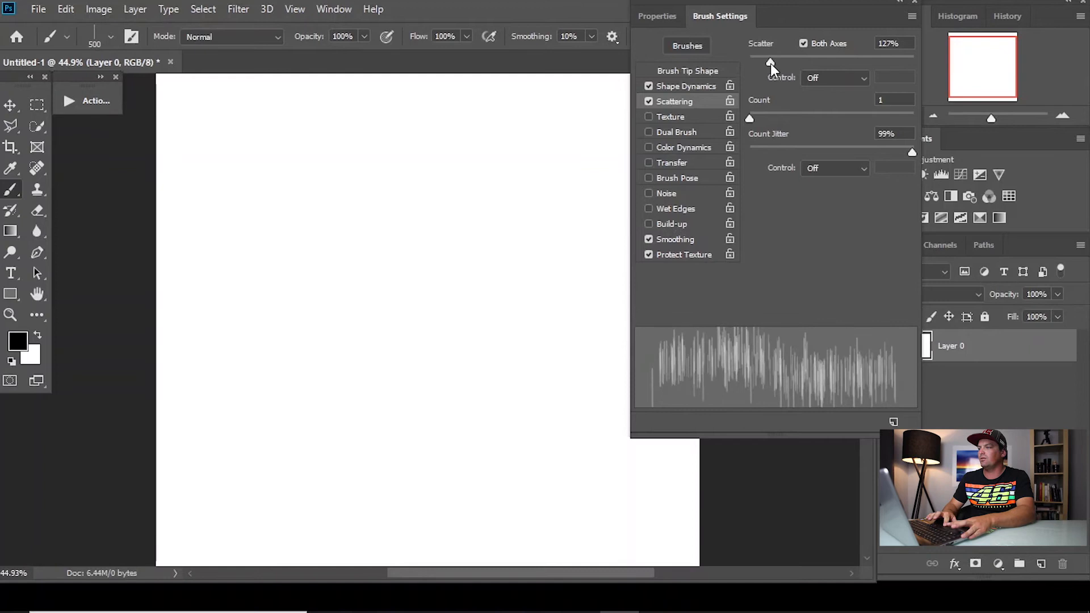
{"action": "left_click", "coordinate": [649, 101]}
{"action": "mouse_move", "coordinate": [326, 284]}
{"action": "left_mouse_down"}
{"action": "mouse_move", "coordinate": [301, 284]}
{"action": "mouse_move", "coordinate": [512, 289]}
{"action": "left_mouse_up"}
{"action": "key", "text": "ctrl+z"}
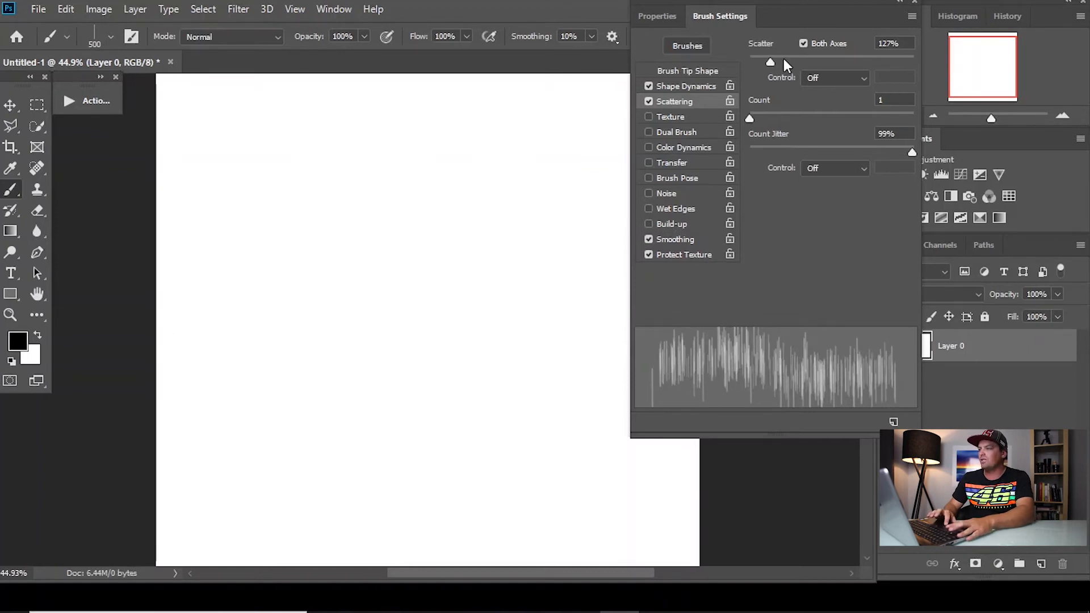
Step: Set the scatter to 196%, collapse the Brush Settings and add a new empty layer above Layer 0
{"action": "left_click_drag", "start_coordinate": [771, 60], "coordinate": [782, 62]}
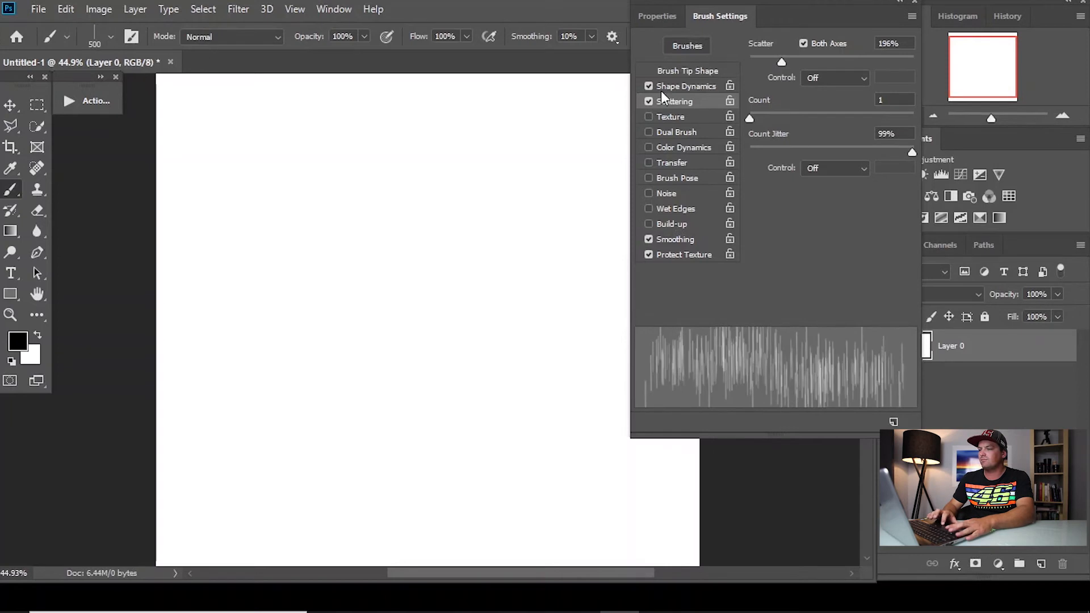
{"action": "left_click", "coordinate": [899, 2]}
{"action": "key", "text": "ctrl+shift+alt+n"}
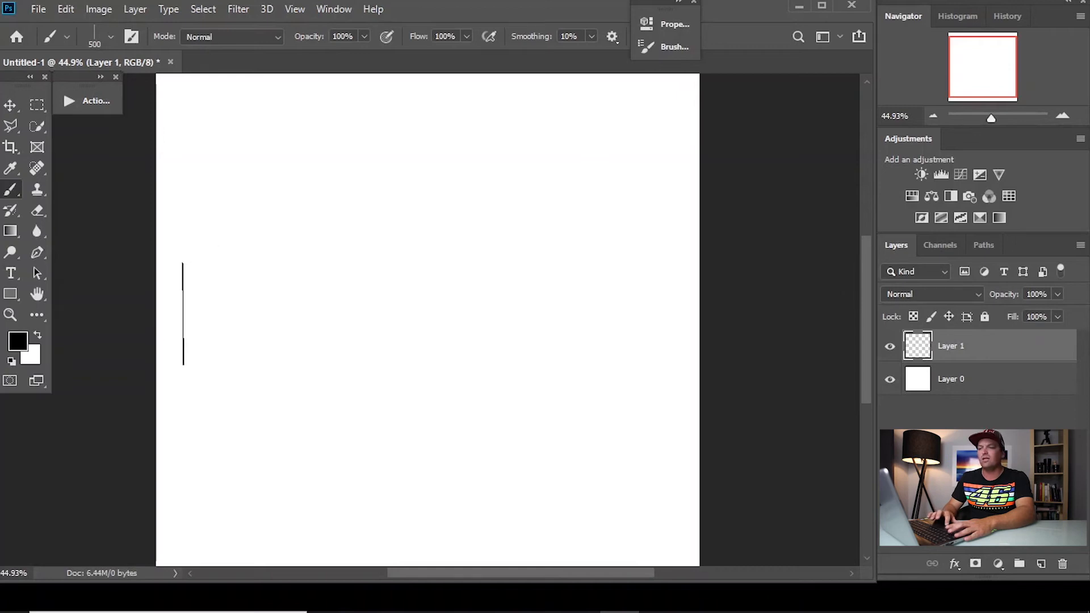
Step: Stamp one brush line on Layer 1, extend it with a straight horizontal wave stroke across the canvas, and undo that stroke
{"action": "left_click", "coordinate": [275, 288]}
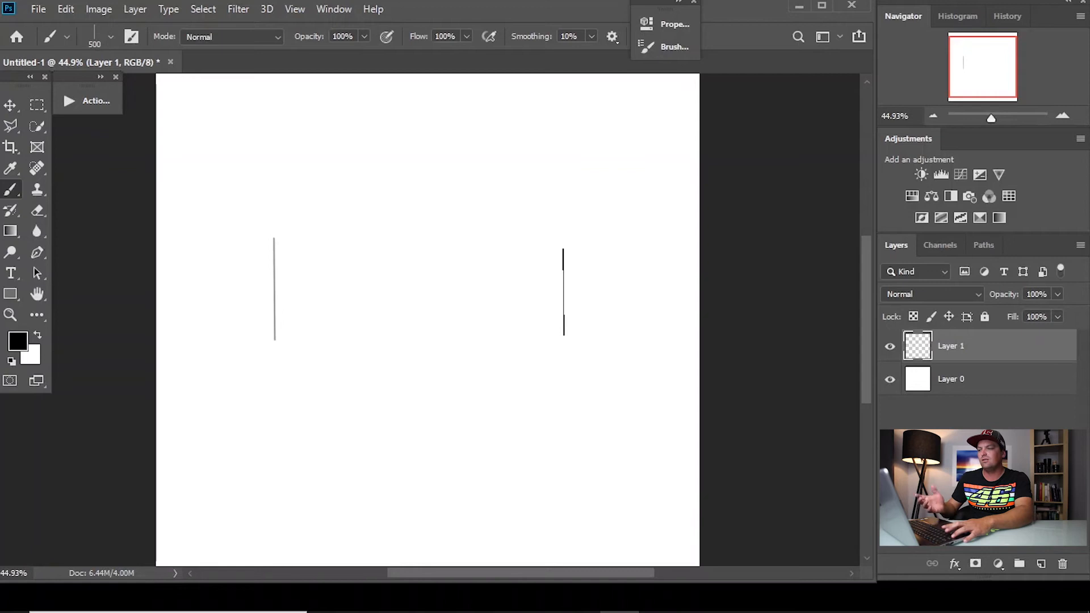
{"action": "left_click", "coordinate": [563, 291], "text": "shift"}
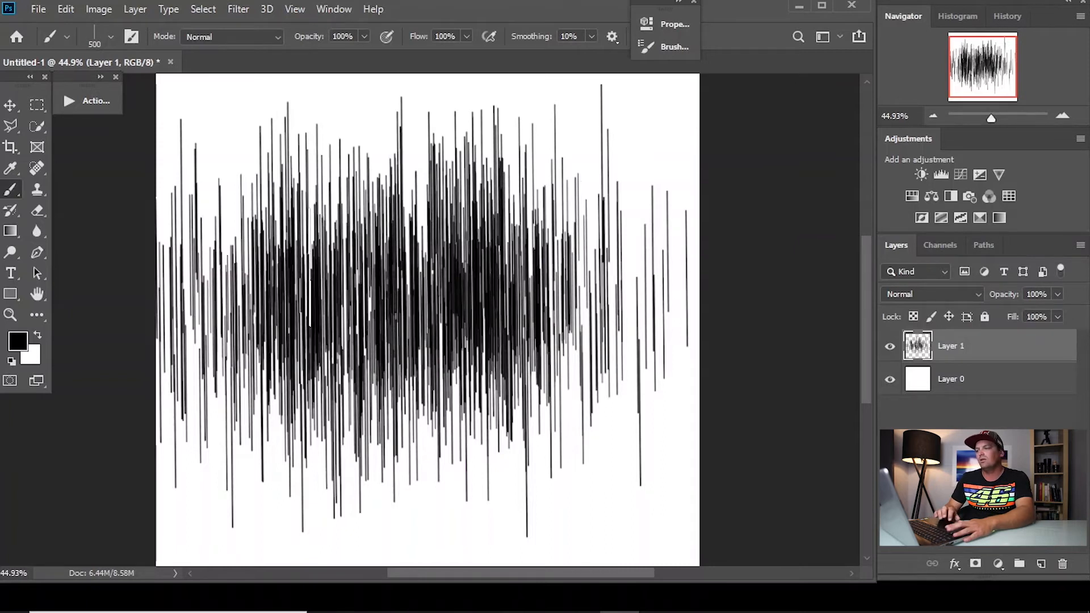
{"action": "key", "text": "ctrl+z"}
Step: Open the photo _MG_1561.CR2 and unlock its Background layer
{"action": "left_click", "coordinate": [42, 16]}
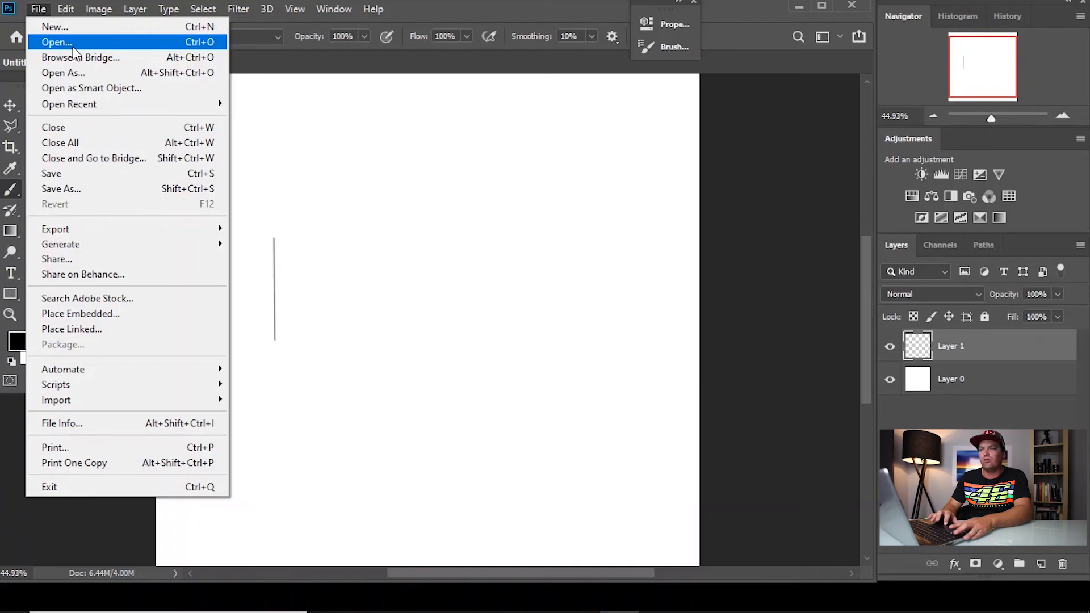
{"action": "left_click", "coordinate": [72, 45]}
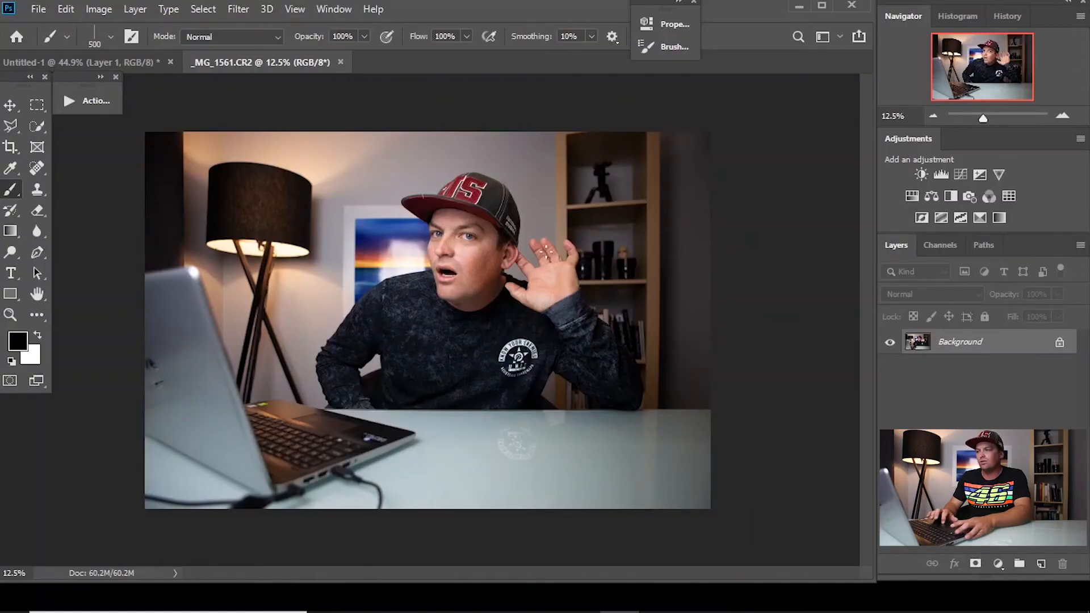
{"action": "left_click", "coordinate": [1060, 342]}
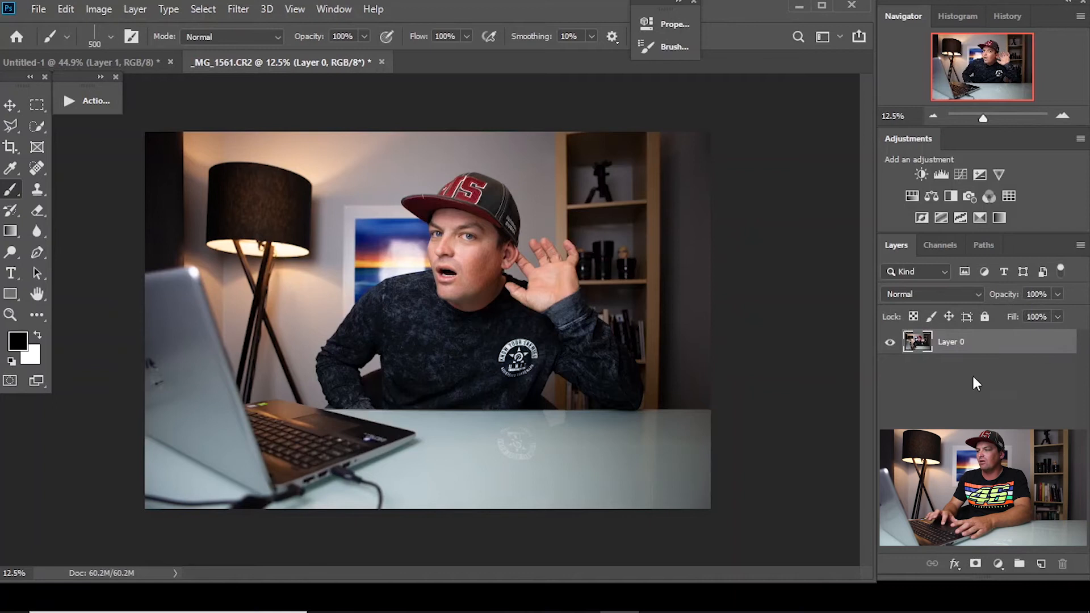
Step: Duplicate the photo layer and hide the original Layer 0
{"action": "key", "text": "ctrl+j"}
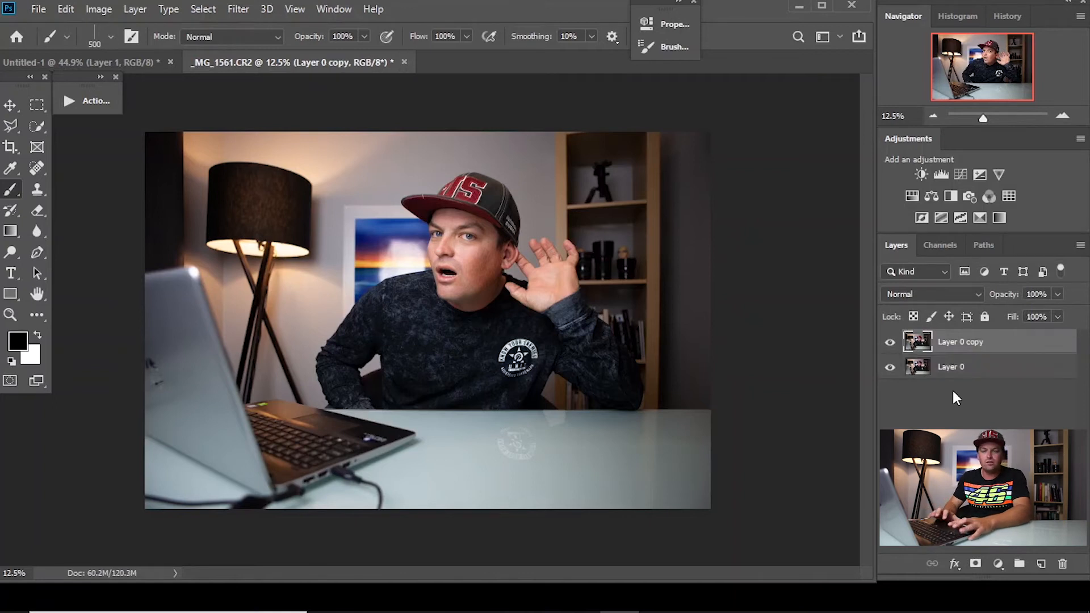
{"action": "left_click", "coordinate": [889, 369]}
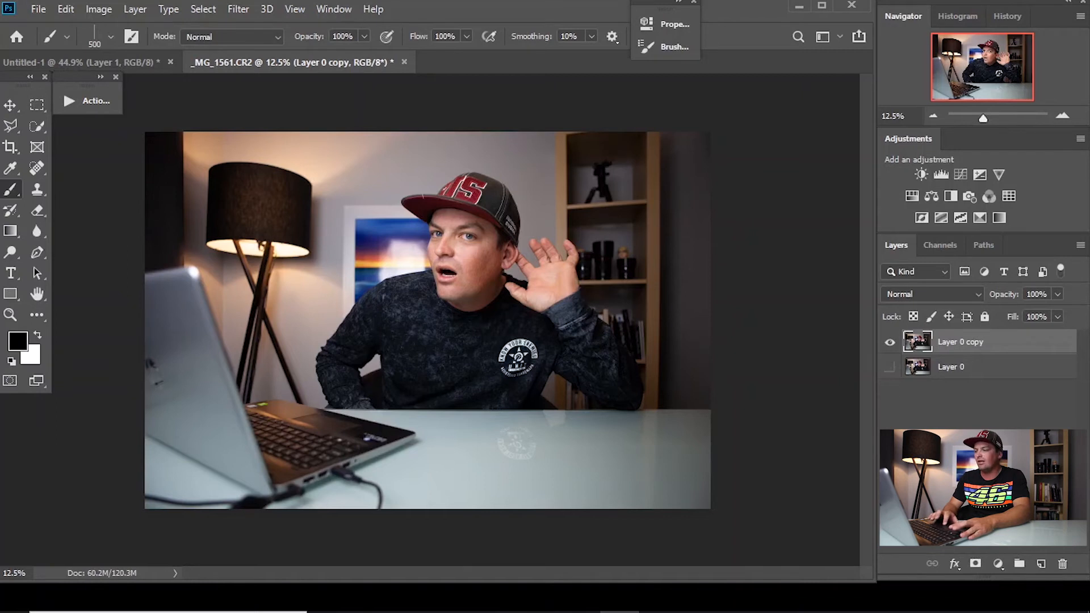
Step: Add a new empty layer above the photo copy and name it "audio waves"
{"action": "left_click", "coordinate": [1039, 566]}
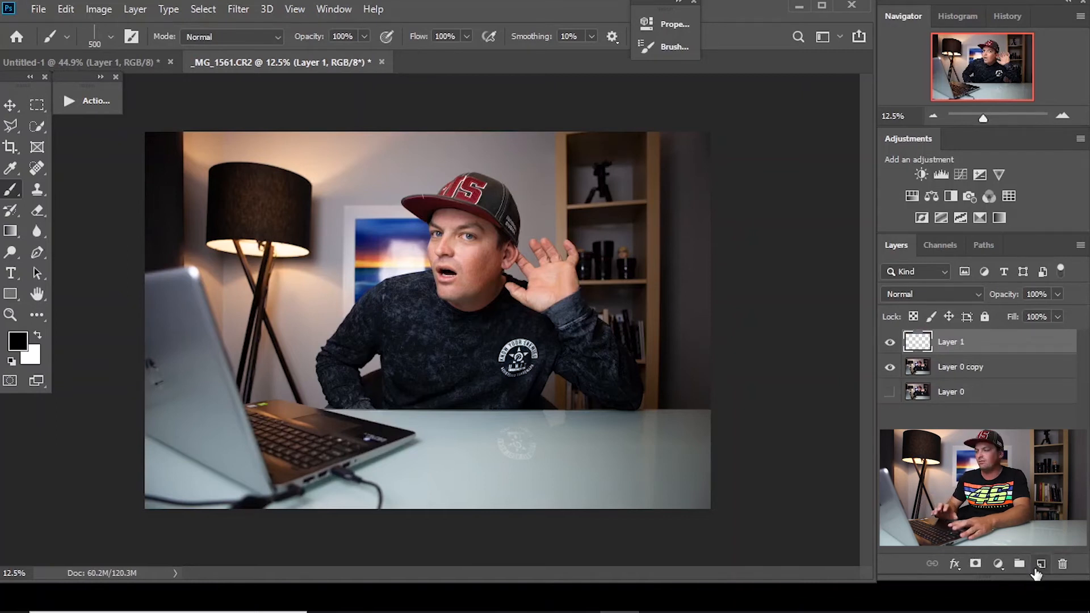
{"action": "double_click", "coordinate": [948, 343]}
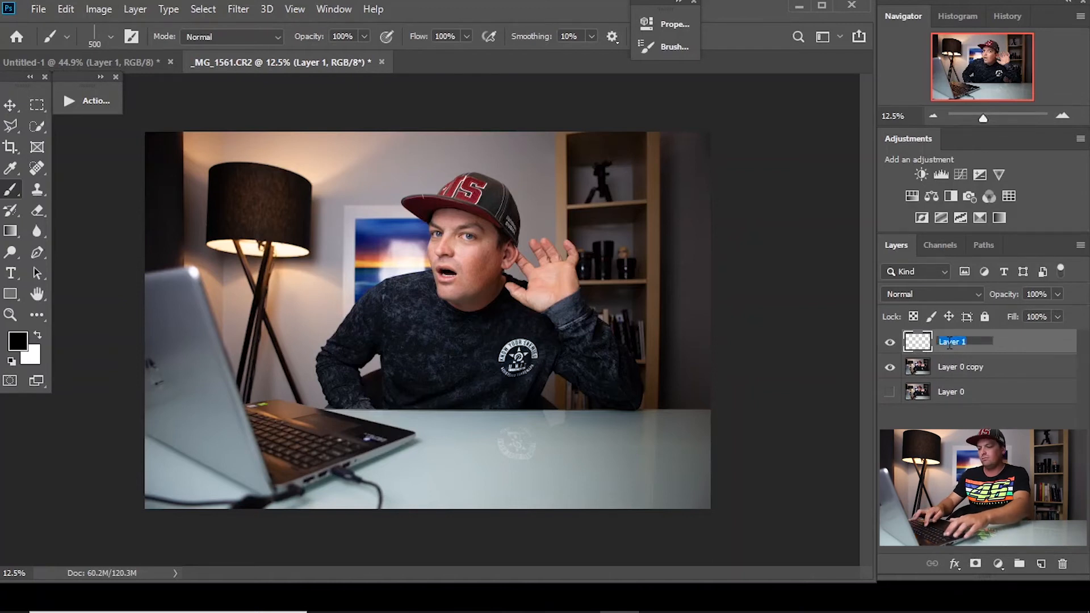
{"action": "type", "text": "audio waves"}
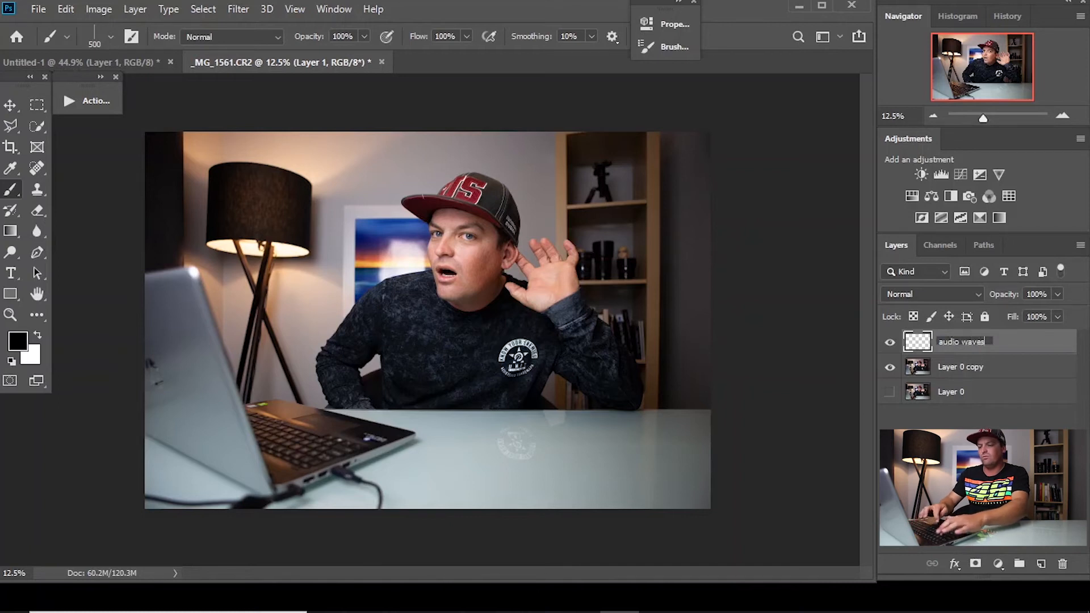
{"action": "key", "text": "Return"}
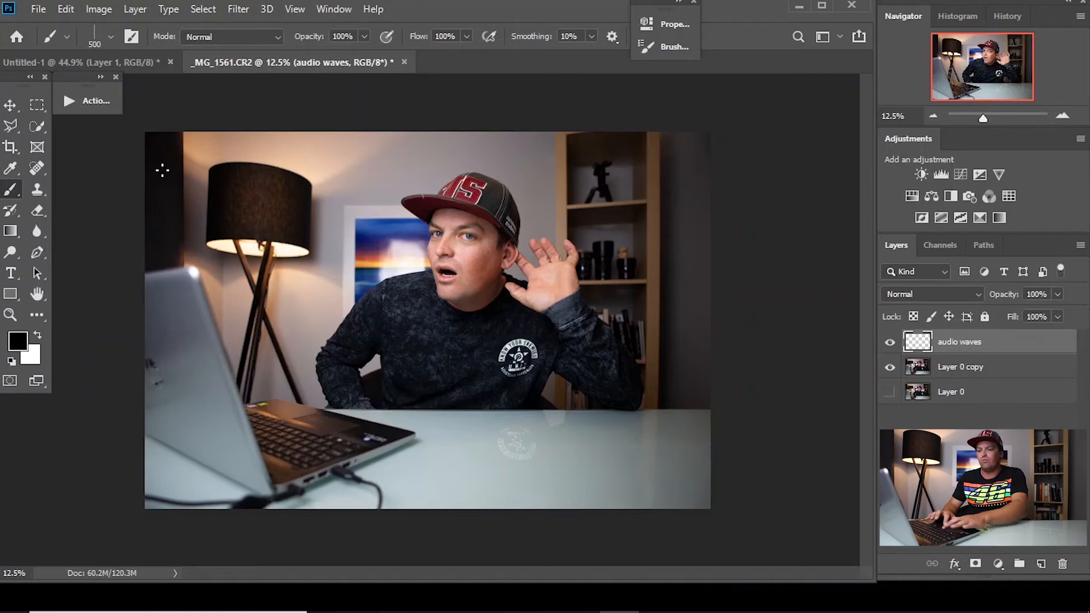
Step: Choose the "audio wave line" brush preset at 1058 px for painting on the audio waves layer
{"action": "left_click", "coordinate": [110, 37]}
{"action": "left_click", "coordinate": [84, 364]}
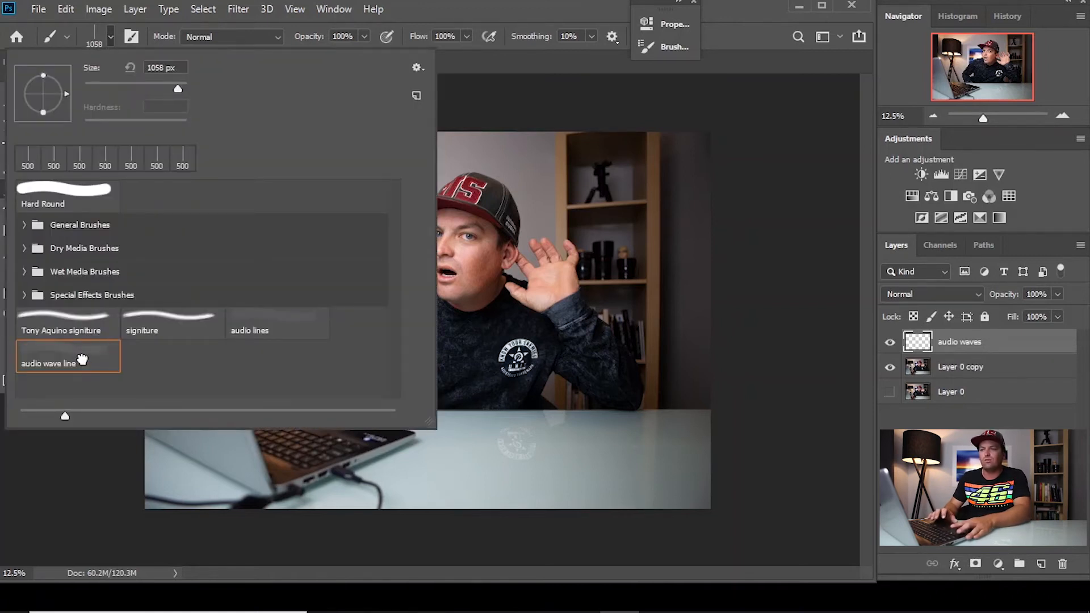
{"action": "left_click", "coordinate": [111, 38]}
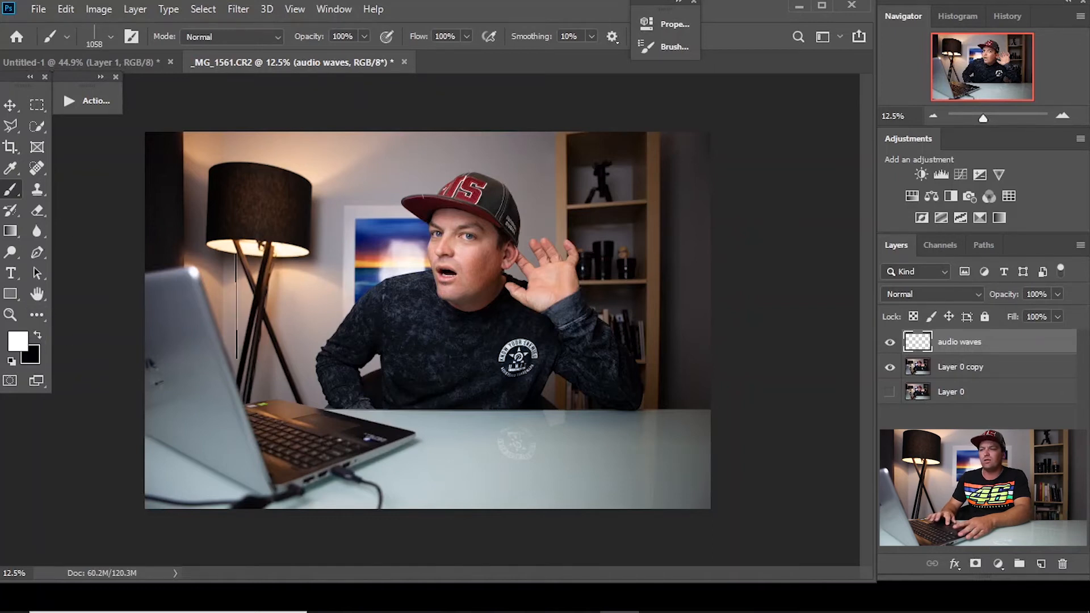
Step: Swap the foreground colour to white, and paint and undo a horizontal test stroke across the photo
{"action": "left_click_drag", "start_coordinate": [232, 301], "coordinate": [604, 301]}
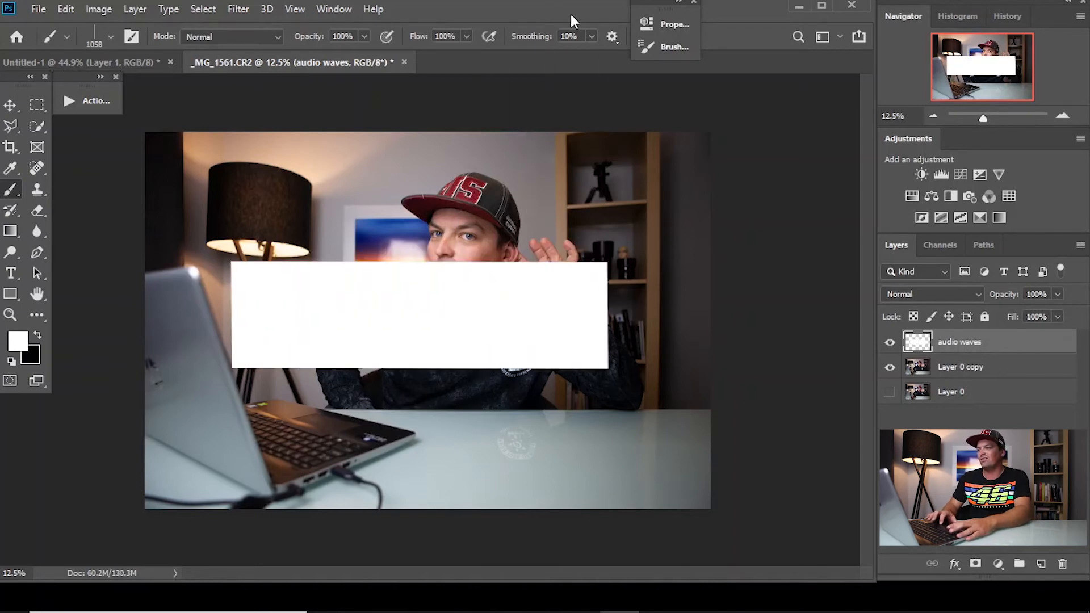
{"action": "key", "text": "ctrl+z"}
{"action": "key", "text": "x"}
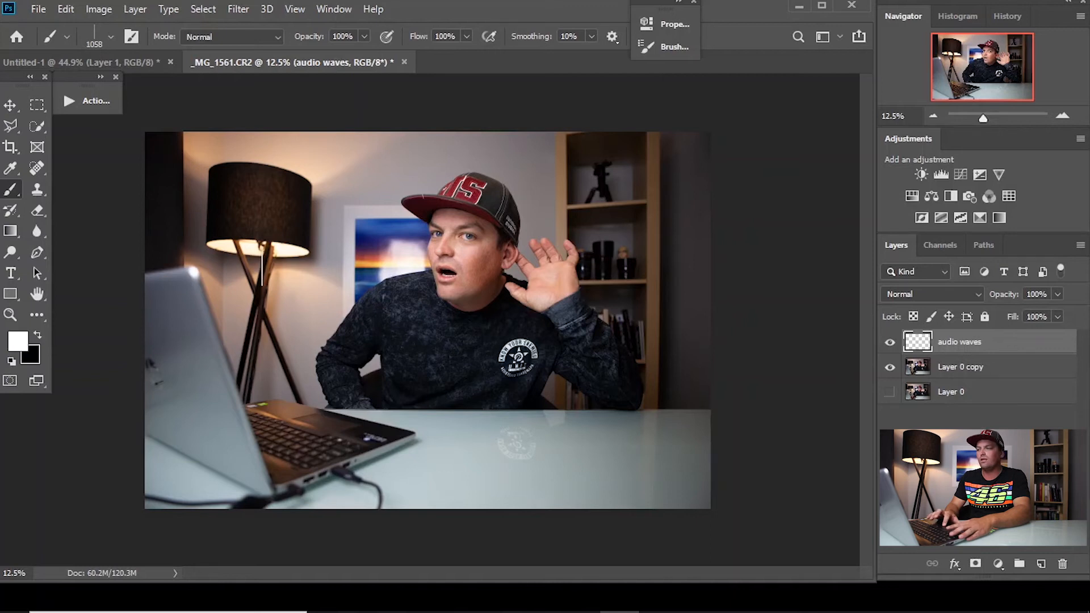
Step: Paint a straight white audio wave stroke across the photo from beside the laptop to the bookshelf
{"action": "left_click", "coordinate": [231, 293]}
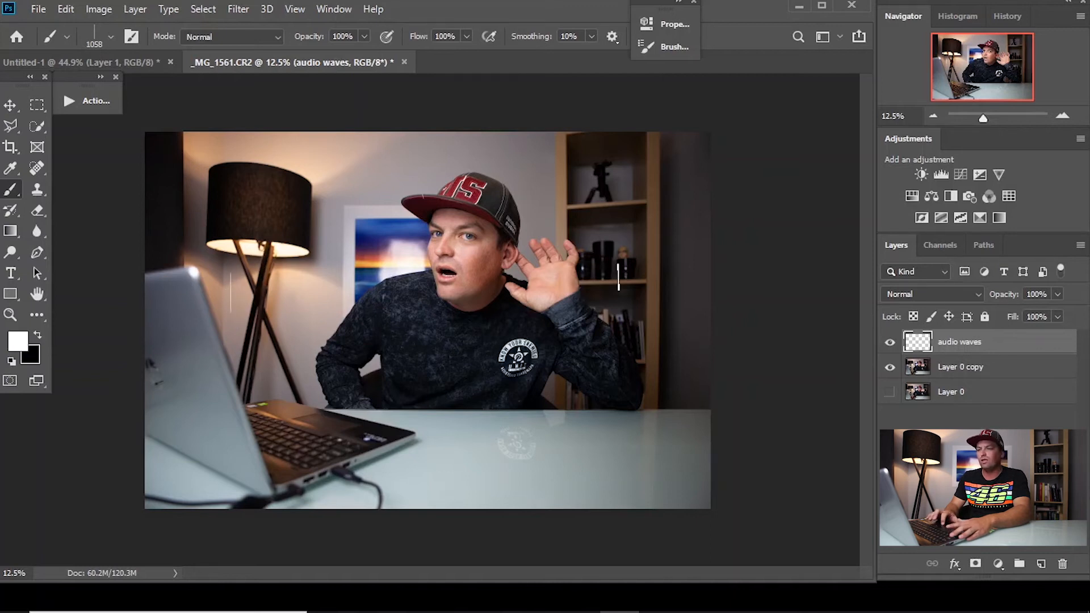
{"action": "left_click", "coordinate": [617, 314], "text": "shift"}
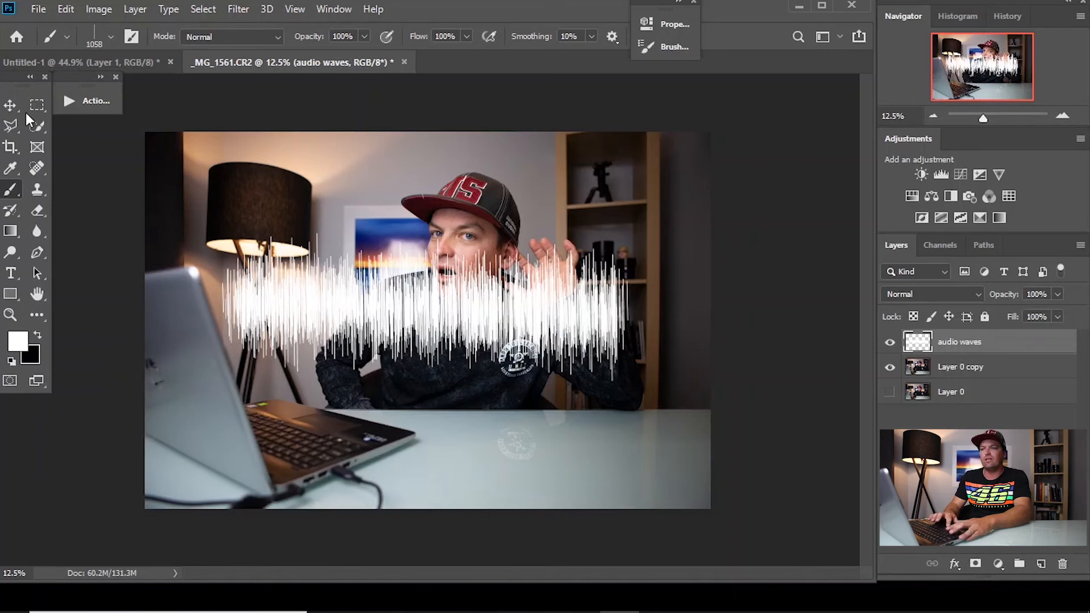
Step: Nudge the audio waves slightly up and to the right with the Move tool, fine-tuning their height across the man's chest
{"action": "left_click", "coordinate": [10, 105]}
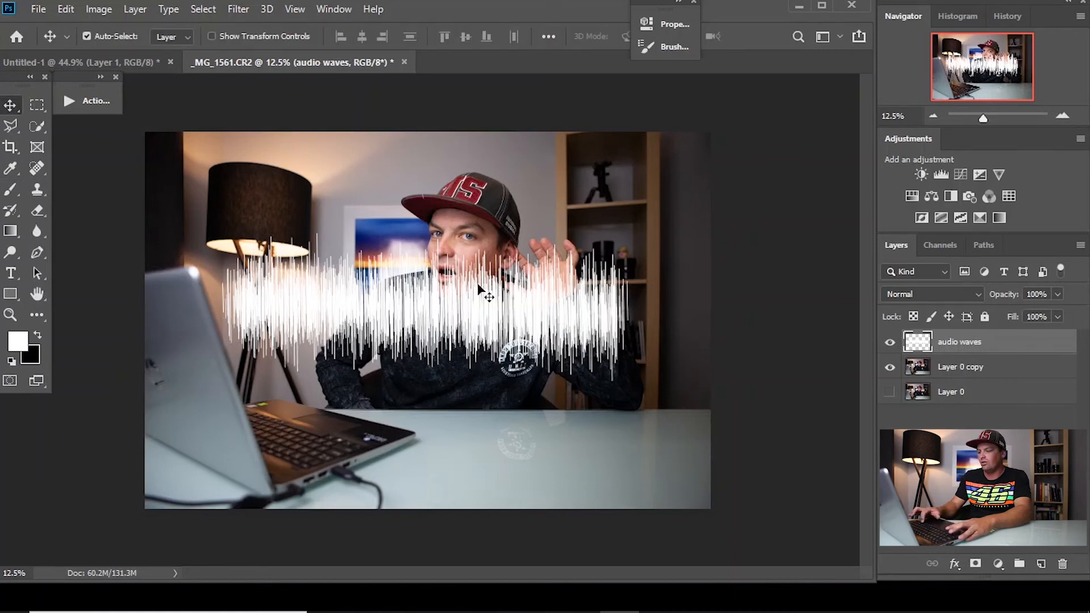
{"action": "key", "text": "shift+Up"}
{"action": "key", "text": "shift+Up"}
{"action": "key", "text": "shift+Up"}
{"action": "key", "text": "shift+Up"}
{"action": "key", "text": "shift+Up"}
{"action": "key", "text": "shift+Up"}
{"action": "key", "text": "shift+Up"}
{"action": "key", "text": "shift+Up"}
{"action": "key", "text": "shift+Up"}
{"action": "key", "text": "shift+Up"}
{"action": "key", "text": "shift+Up"}
{"action": "key", "text": "shift+Up"}
{"action": "key", "text": "shift+Up"}
{"action": "key", "text": "shift+Up"}
{"action": "key", "text": "shift+Up"}
{"action": "key", "text": "shift+Up"}
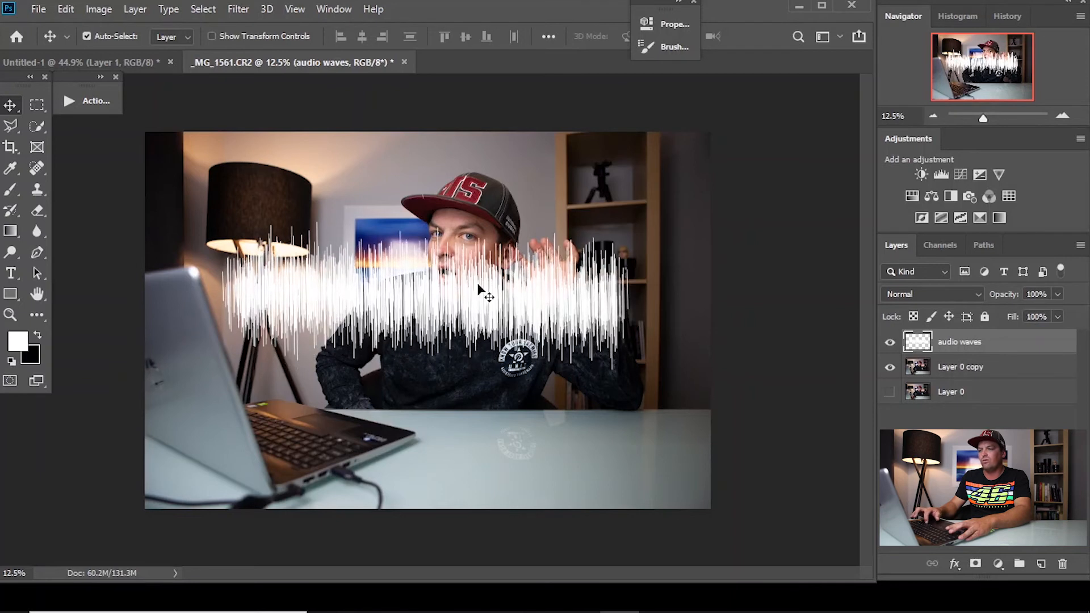
{"action": "key", "text": "shift+Down"}
{"action": "key", "text": "shift+Right"}
{"action": "key", "text": "shift+Right"}
{"action": "key", "text": "shift+Right"}
{"action": "key", "text": "shift+Right"}
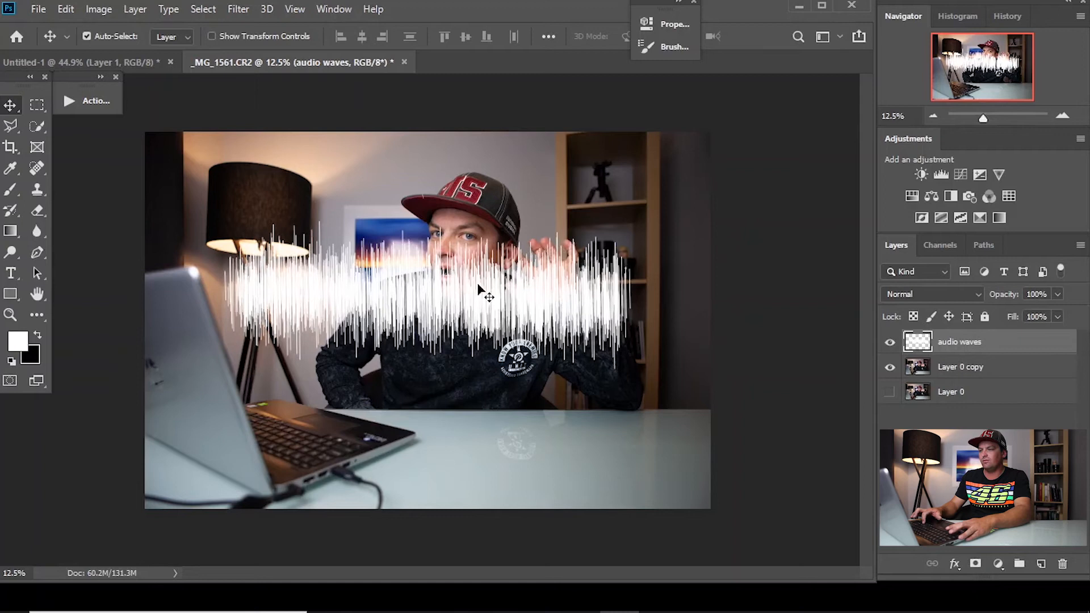
{"action": "key", "text": "shift+Down"}
{"action": "key", "text": "shift+Down"}
{"action": "key", "text": "shift+Down"}
{"action": "key", "text": "shift+Down"}
{"action": "key", "text": "shift+Down"}
{"action": "key", "text": "shift+Down"}
{"action": "key", "text": "shift+Down"}
{"action": "key", "text": "shift+Down"}
{"action": "key", "text": "shift+Down"}
{"action": "key", "text": "shift+Down"}
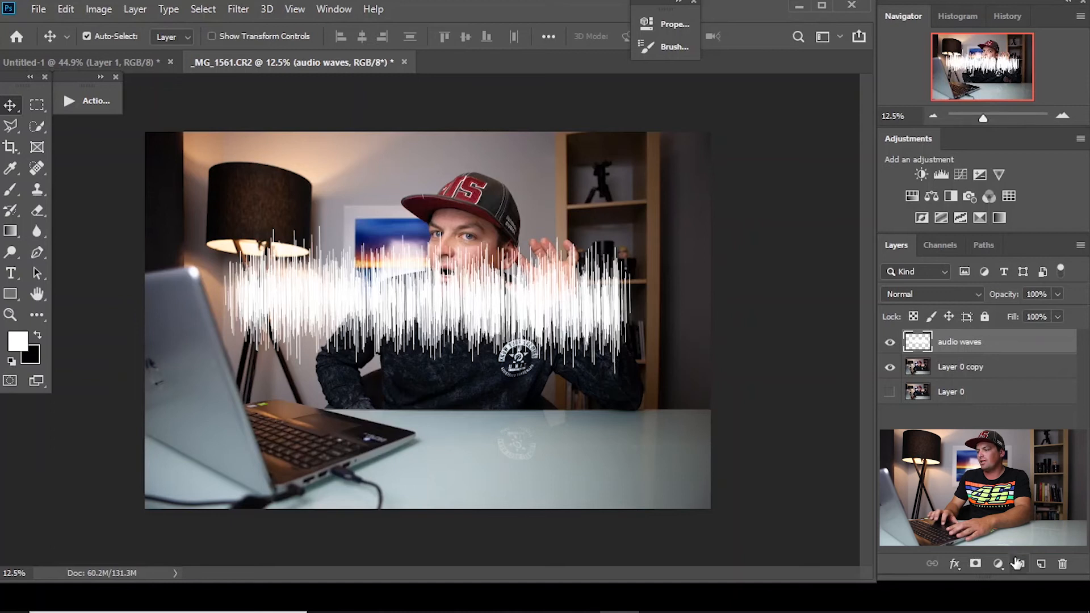
Step: Add a new layer above audio waves and name it "gradiant"
{"action": "left_click", "coordinate": [1036, 565]}
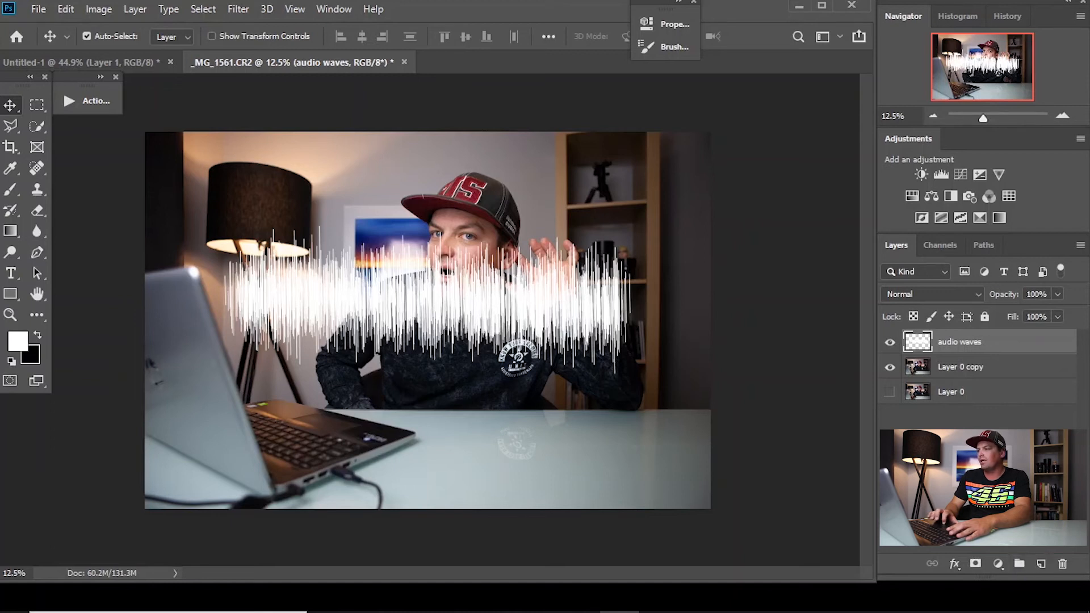
{"action": "double_click", "coordinate": [951, 342]}
{"action": "type", "text": "gradiant"}
{"action": "key", "text": "Return"}
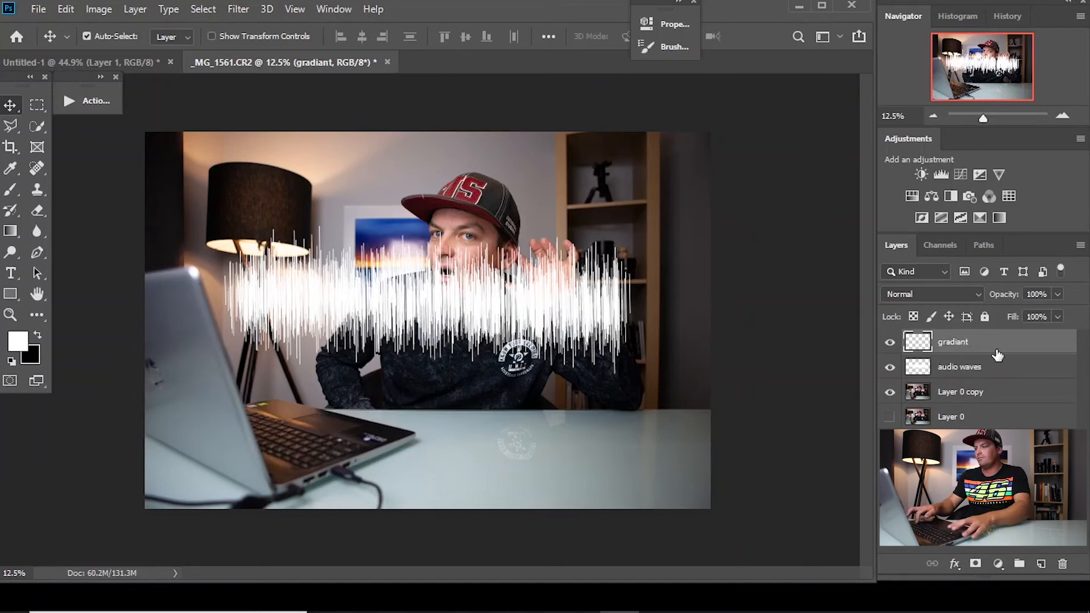
Step: Open the Gradient tool's custom gradient for editing and accept green 00ff06 for the start stop and red ff0000 for the end stop
{"action": "left_click", "coordinate": [10, 236]}
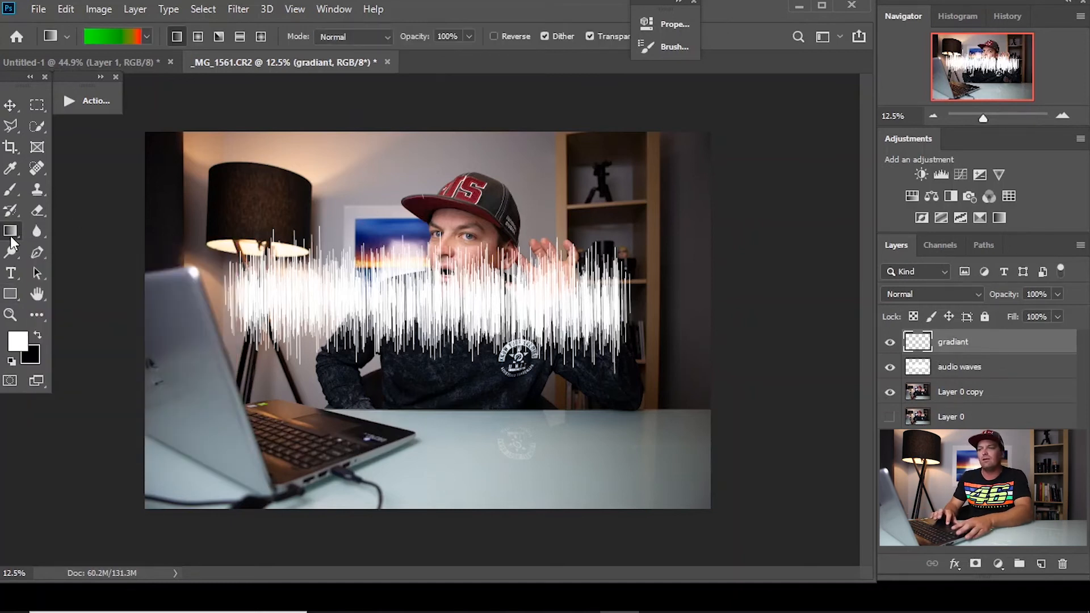
{"action": "left_click", "coordinate": [146, 37]}
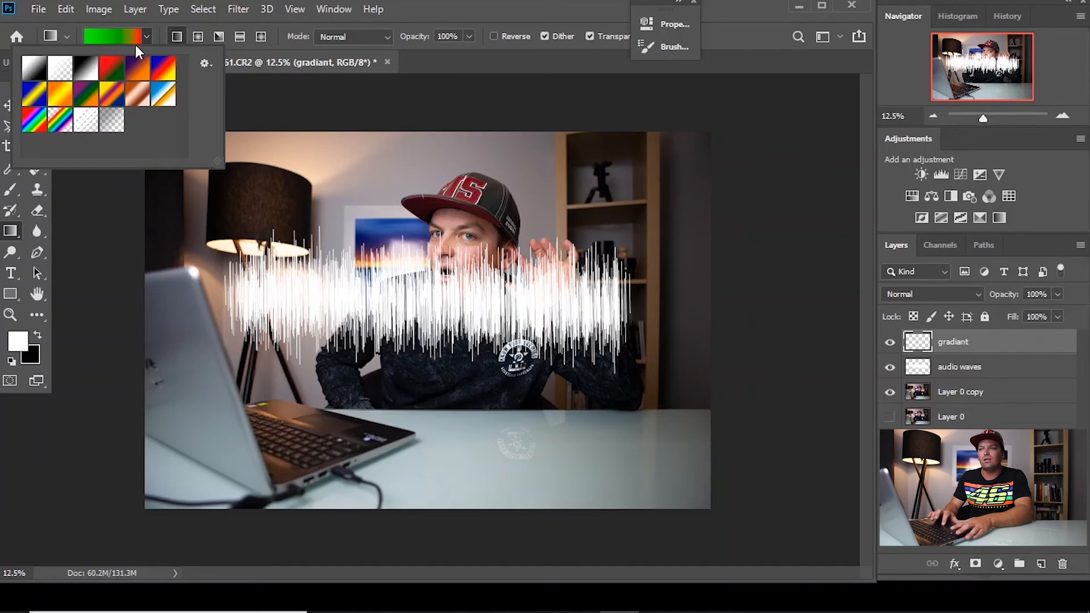
{"action": "left_click", "coordinate": [119, 38]}
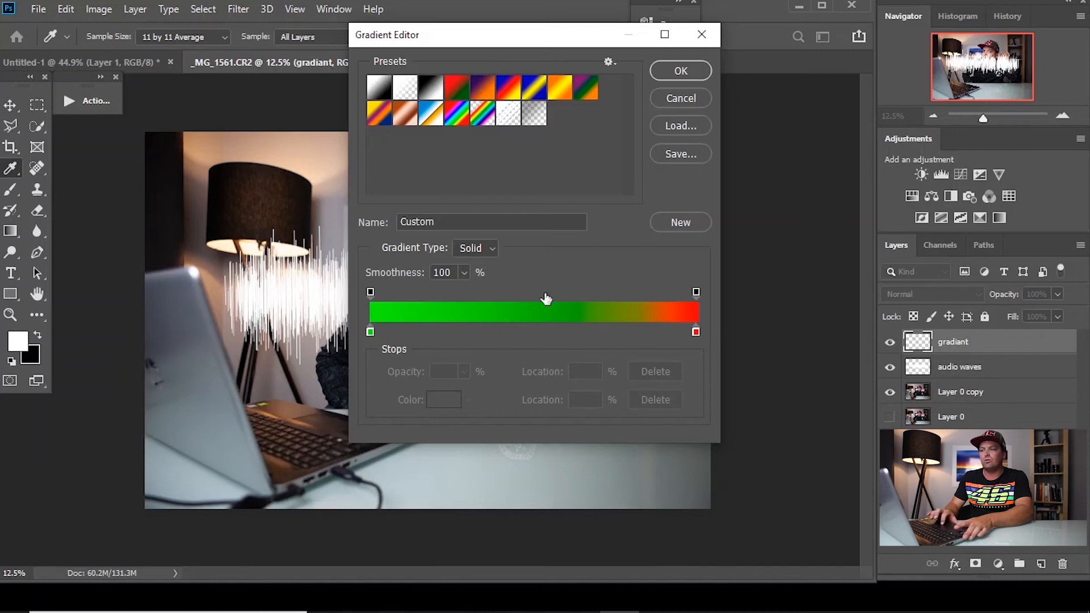
{"action": "double_click", "coordinate": [371, 333]}
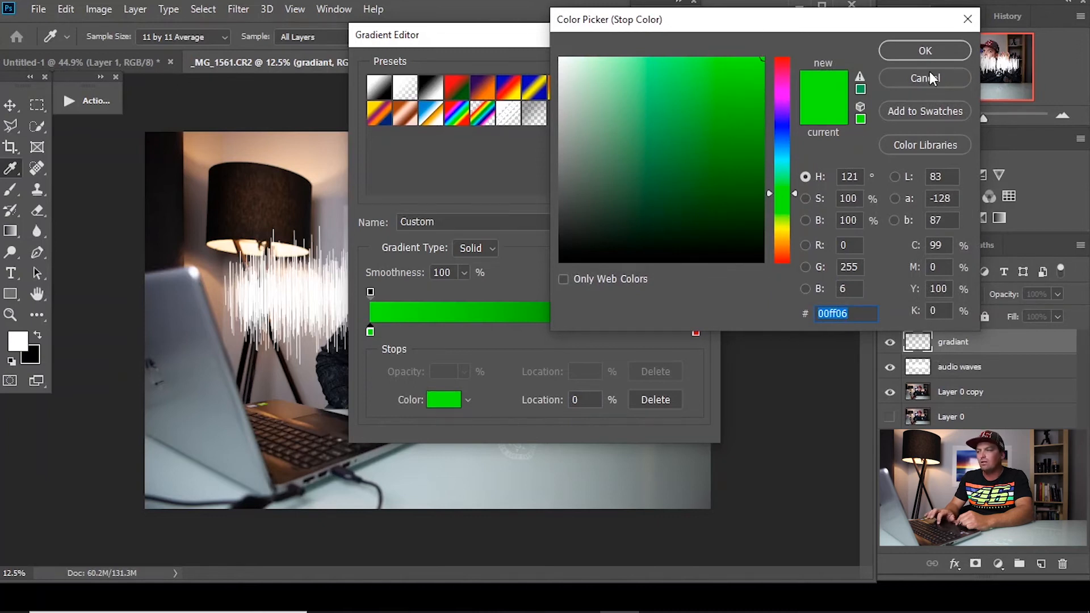
{"action": "left_click", "coordinate": [936, 51]}
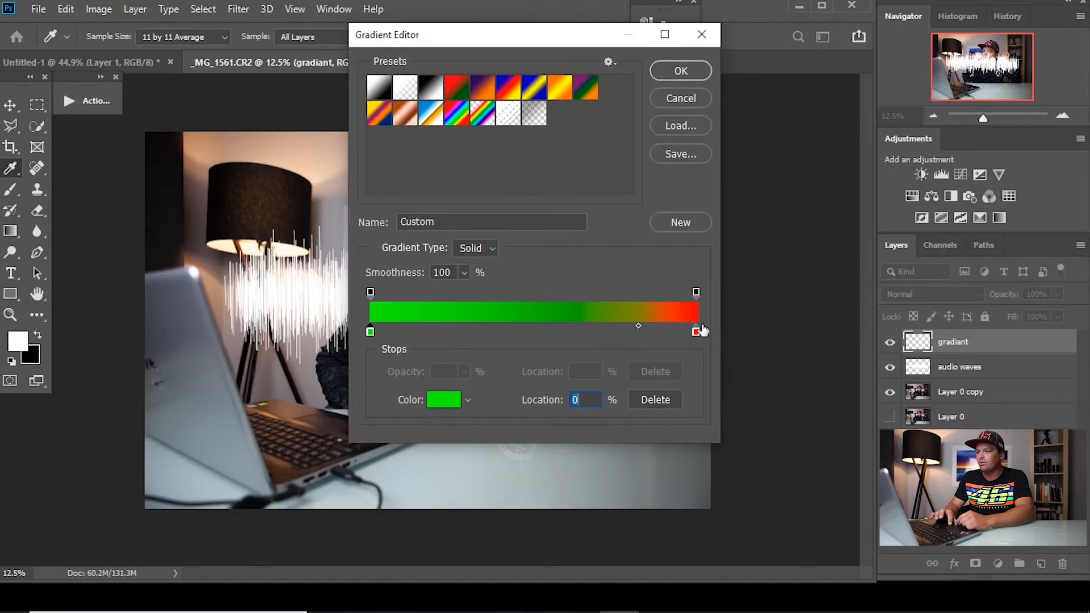
{"action": "double_click", "coordinate": [696, 332]}
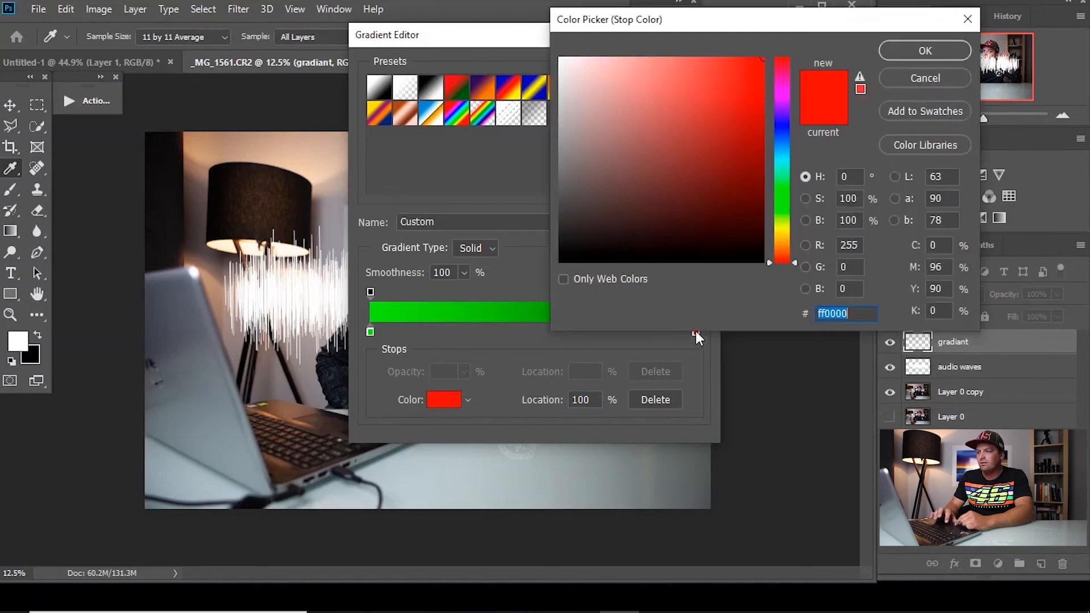
{"action": "left_click", "coordinate": [881, 50]}
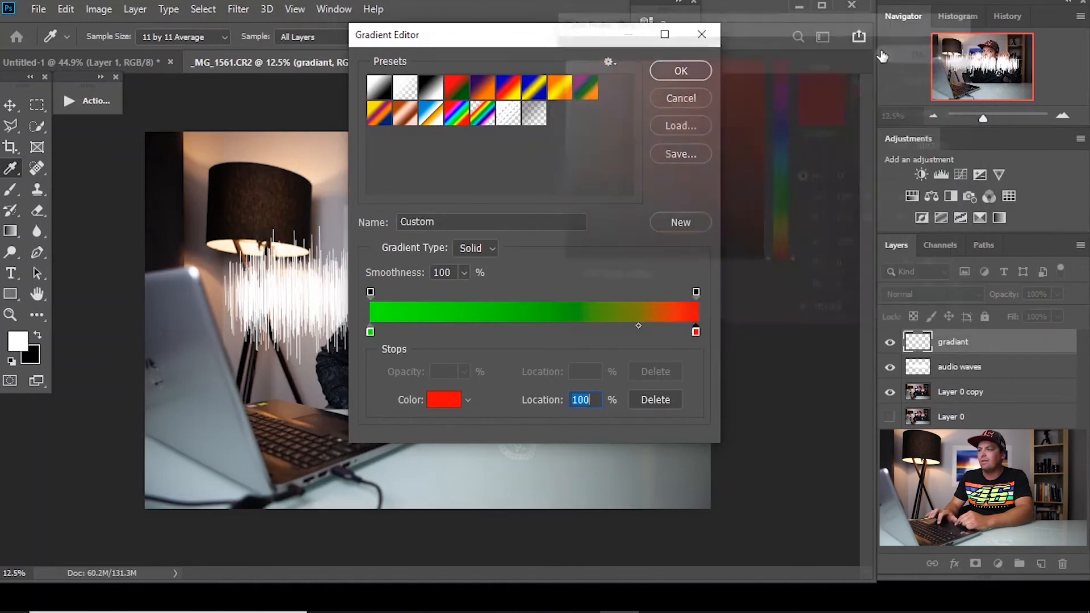
Step: Add a yellow ffde00 colour stop at about 80% of the gradient and set the yellow-to-red midpoint to 45%
{"action": "mouse_move", "coordinate": [640, 327]}
{"action": "left_mouse_down"}
{"action": "mouse_move", "coordinate": [454, 326]}
{"action": "mouse_move", "coordinate": [640, 335]}
{"action": "left_mouse_up"}
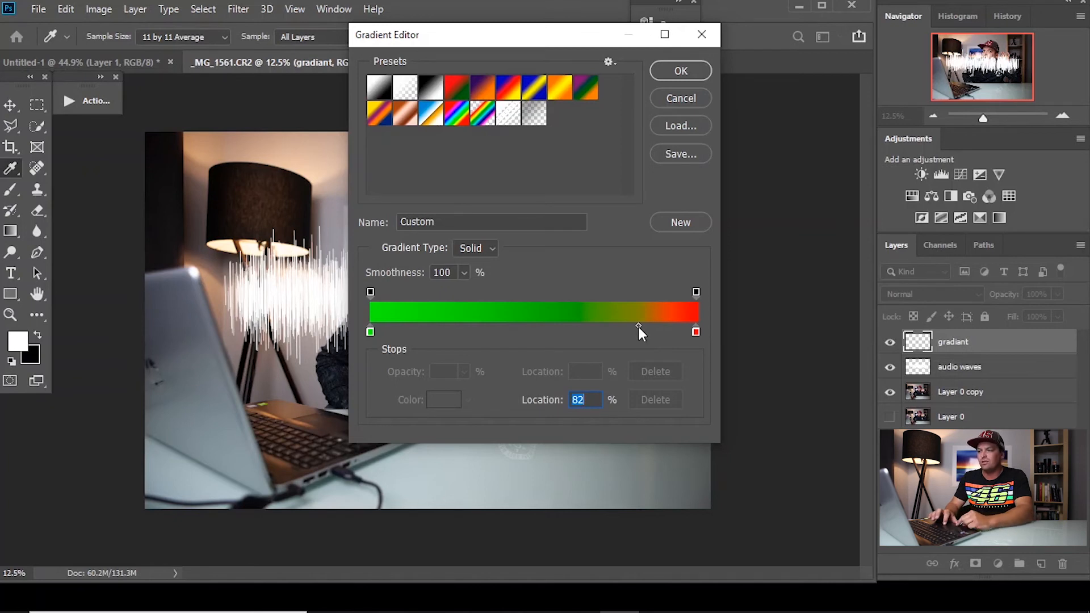
{"action": "left_click", "coordinate": [632, 332]}
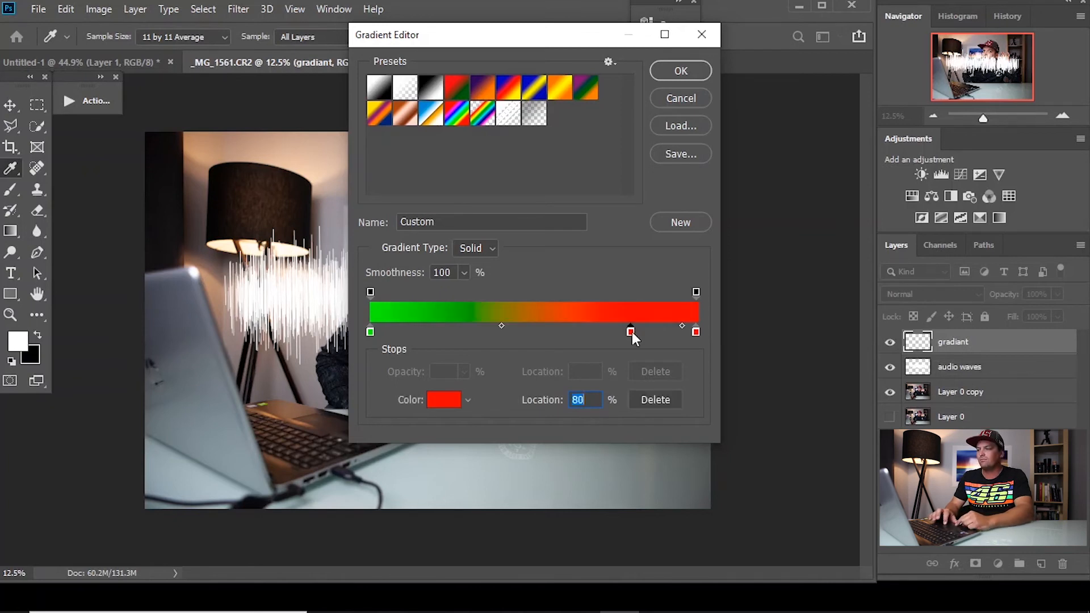
{"action": "double_click", "coordinate": [632, 331]}
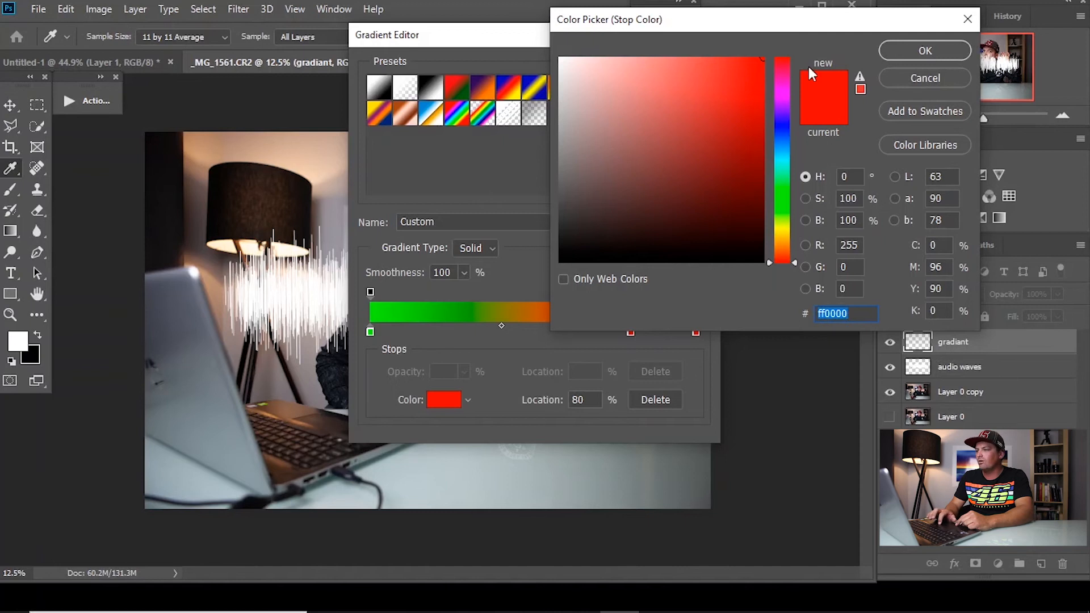
{"action": "left_click_drag", "start_coordinate": [794, 263], "coordinate": [794, 242]}
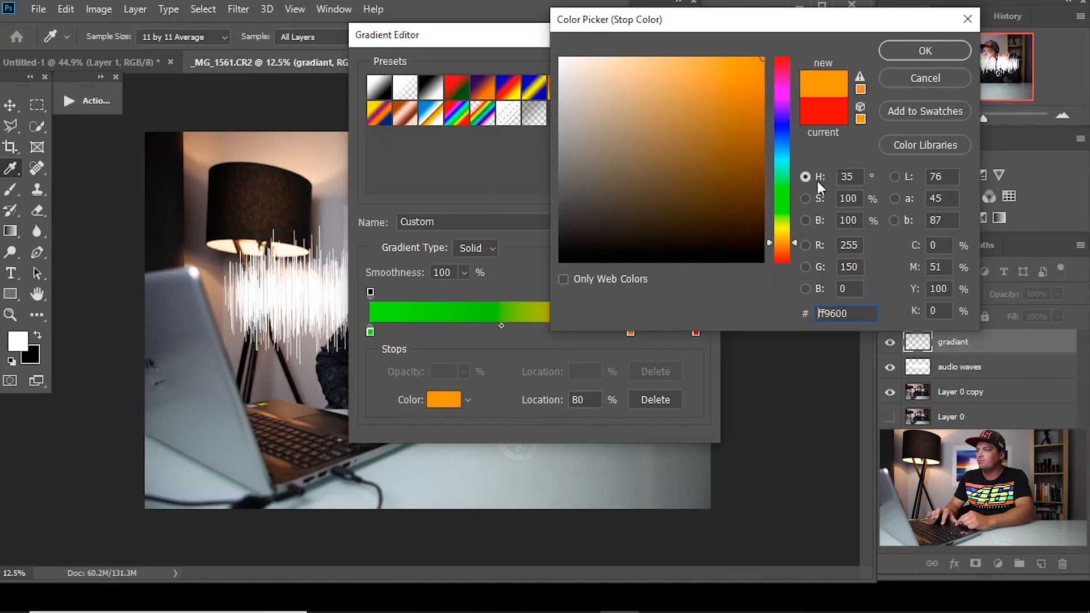
{"action": "left_click_drag", "start_coordinate": [782, 242], "coordinate": [782, 232]}
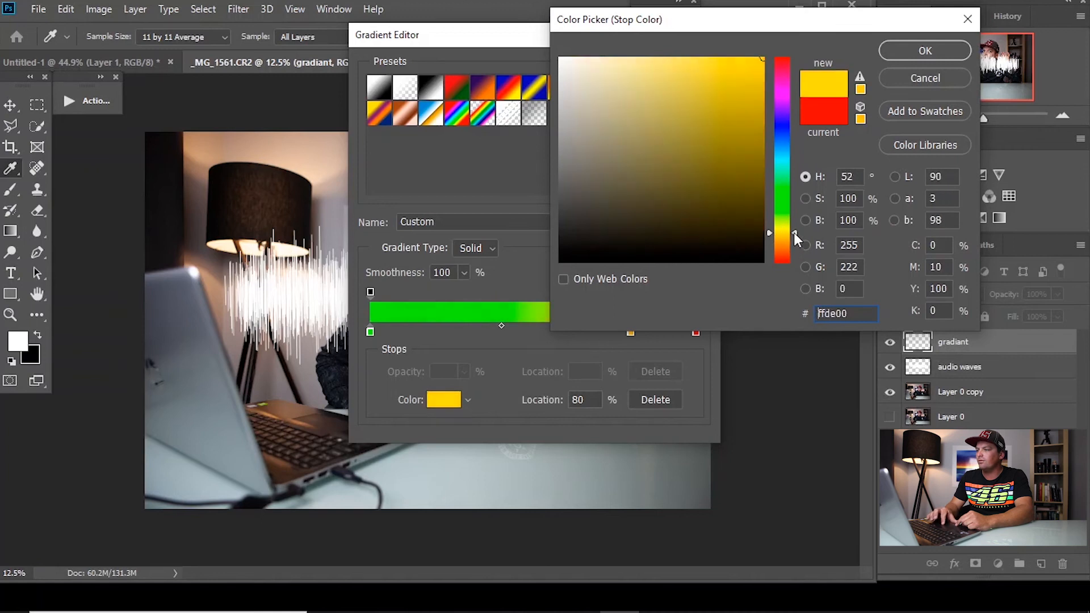
{"action": "left_click", "coordinate": [926, 50]}
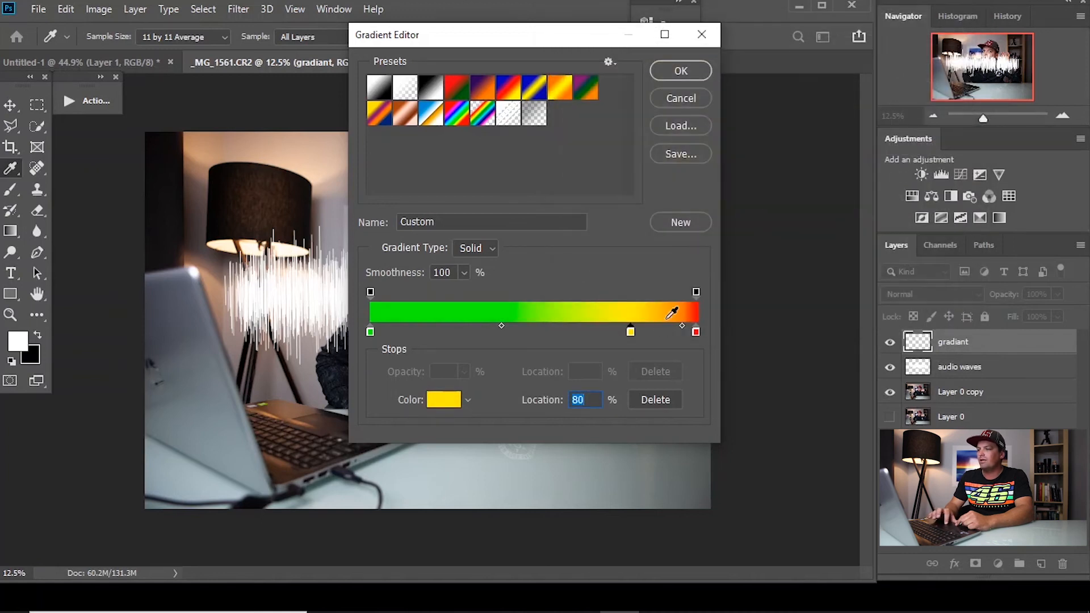
{"action": "left_click_drag", "start_coordinate": [635, 333], "coordinate": [659, 327]}
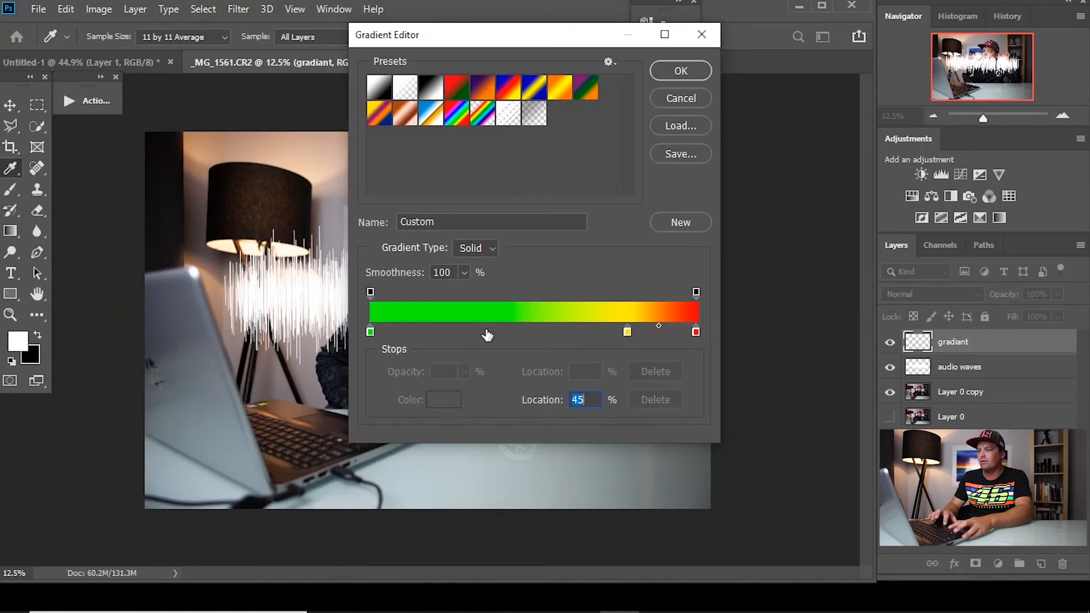
Step: Move the yellow colour stop to 85%, shift the green-to-yellow midpoint towards the yellow stop, and accept the gradient
{"action": "left_click", "coordinate": [628, 333]}
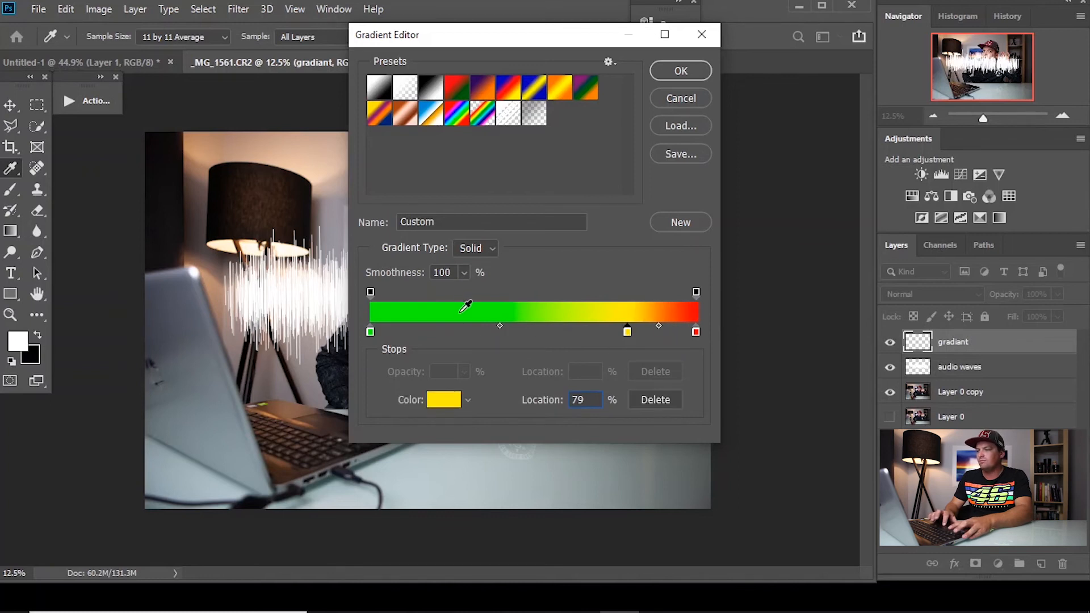
{"action": "left_click", "coordinate": [500, 327]}
{"action": "left_click_drag", "start_coordinate": [502, 327], "coordinate": [649, 335]}
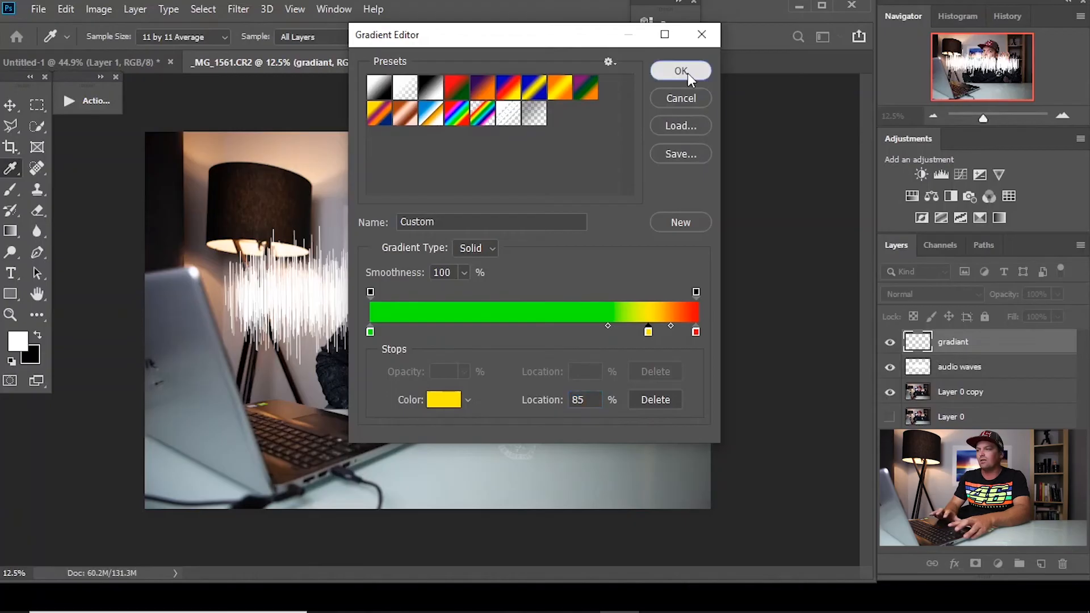
{"action": "left_click", "coordinate": [686, 74]}
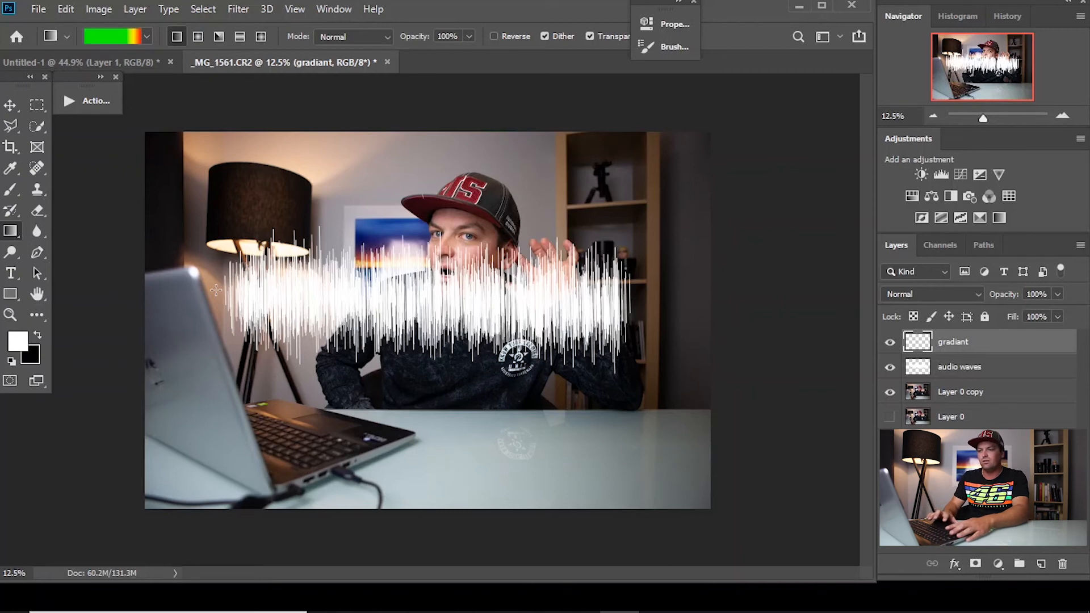
Step: Draw the linear gradient from left to right across the waves on the gradiant layer and clip it to the audio waves layer
{"action": "left_click_drag", "start_coordinate": [216, 290], "coordinate": [640, 281]}
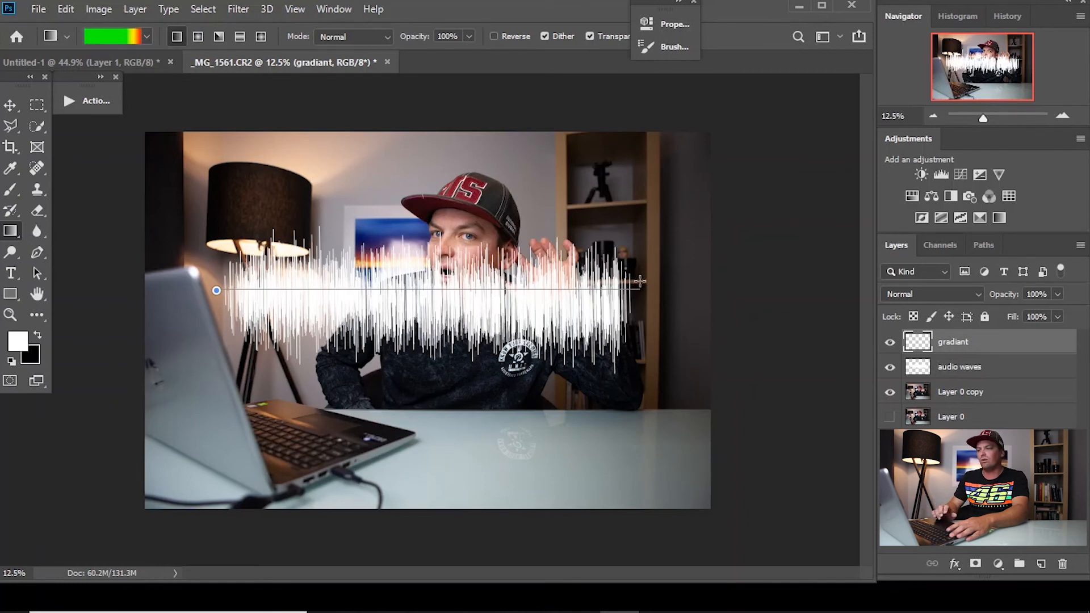
{"action": "left_click_drag", "start_coordinate": [640, 281], "coordinate": [640, 281]}
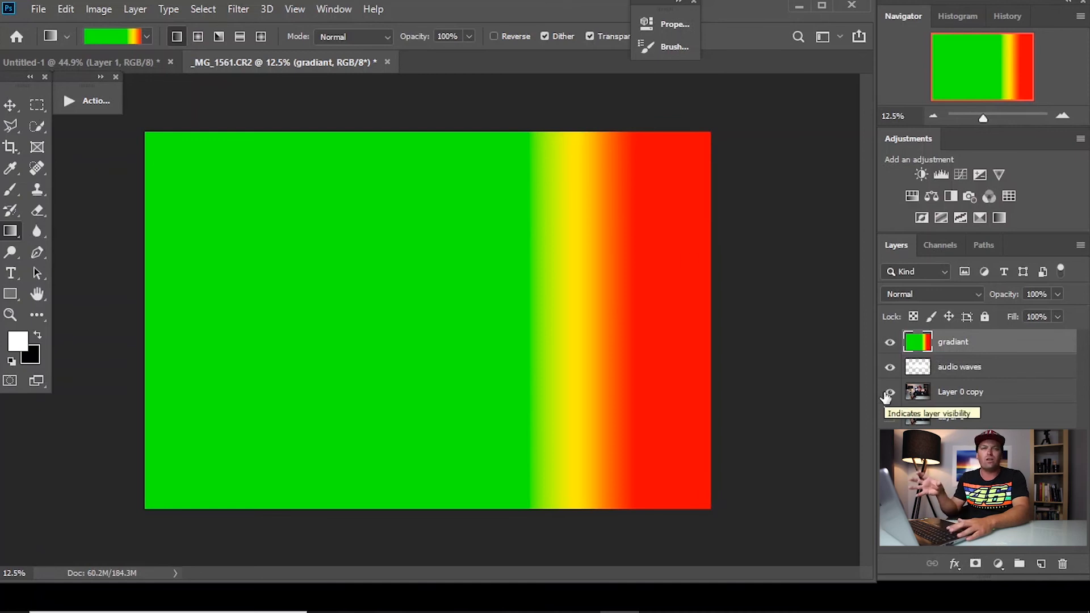
{"action": "left_click", "coordinate": [918, 353], "text": "alt"}
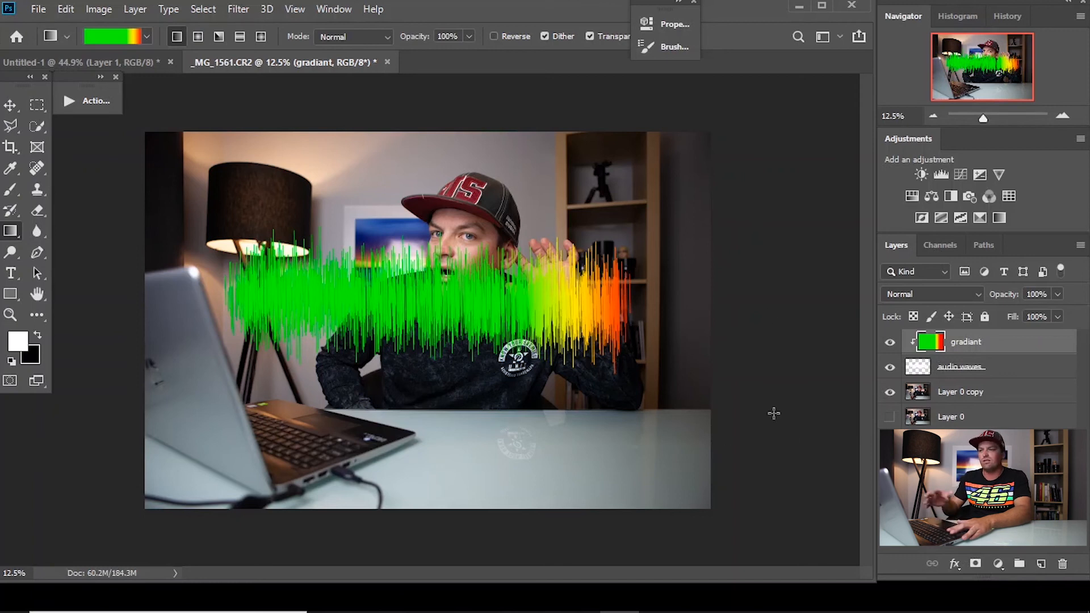
Step: Shift the clipped gradient slightly left with the Move tool so more yellow and red cover the right end of the waves
{"action": "left_click", "coordinate": [10, 105]}
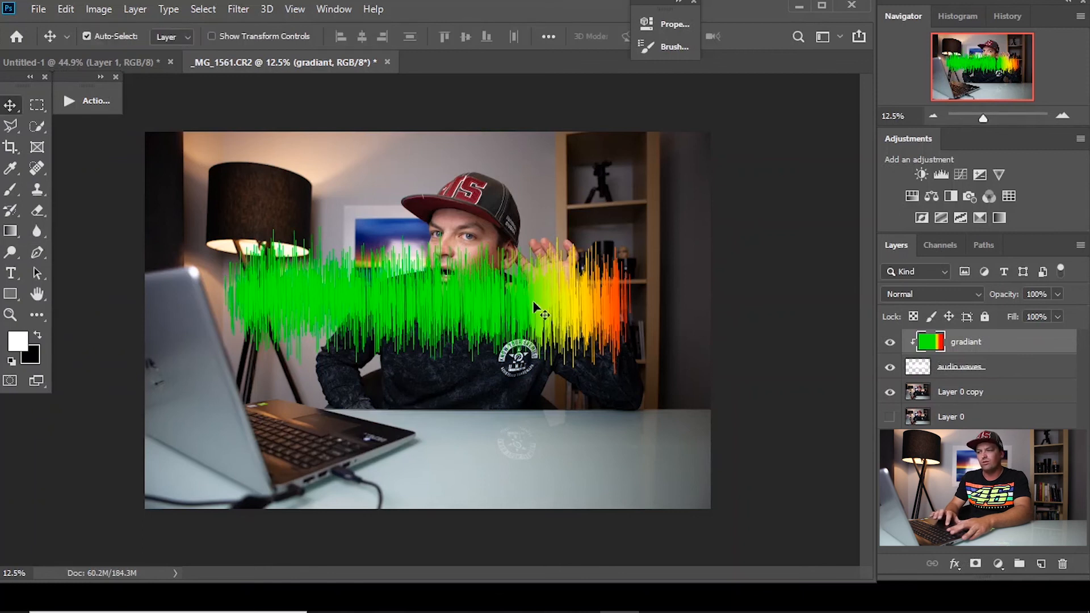
{"action": "mouse_move", "coordinate": [483, 300]}
{"action": "left_mouse_down"}
{"action": "mouse_move", "coordinate": [393, 292]}
{"action": "mouse_move", "coordinate": [533, 284]}
{"action": "mouse_move", "coordinate": [324, 295]}
{"action": "mouse_move", "coordinate": [401, 291]}
{"action": "mouse_move", "coordinate": [223, 269]}
{"action": "mouse_move", "coordinate": [425, 295]}
{"action": "mouse_move", "coordinate": [630, 292]}
{"action": "mouse_move", "coordinate": [473, 281]}
{"action": "left_mouse_up"}
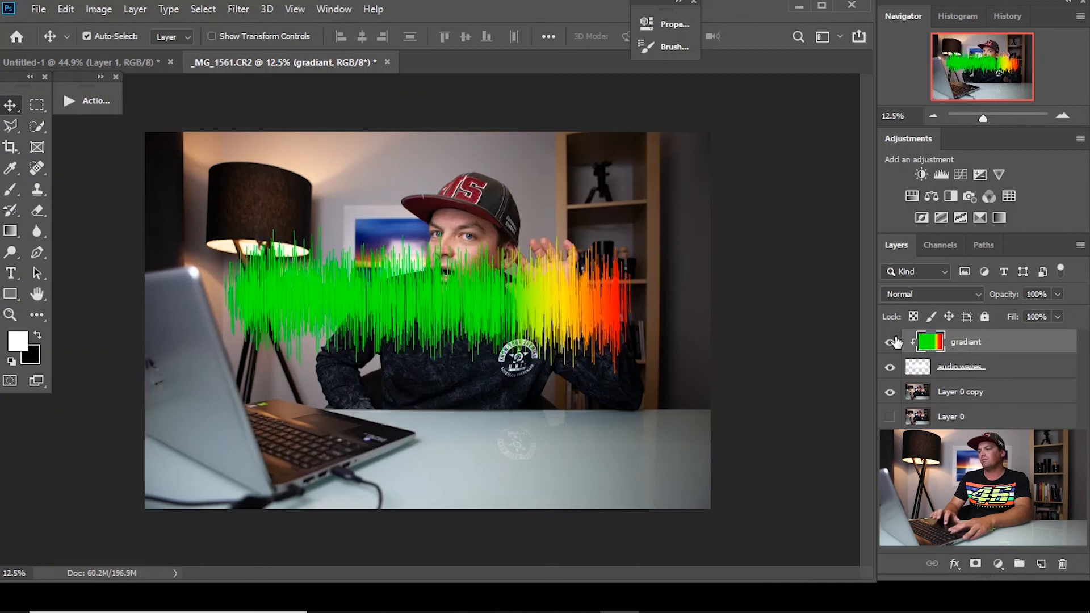